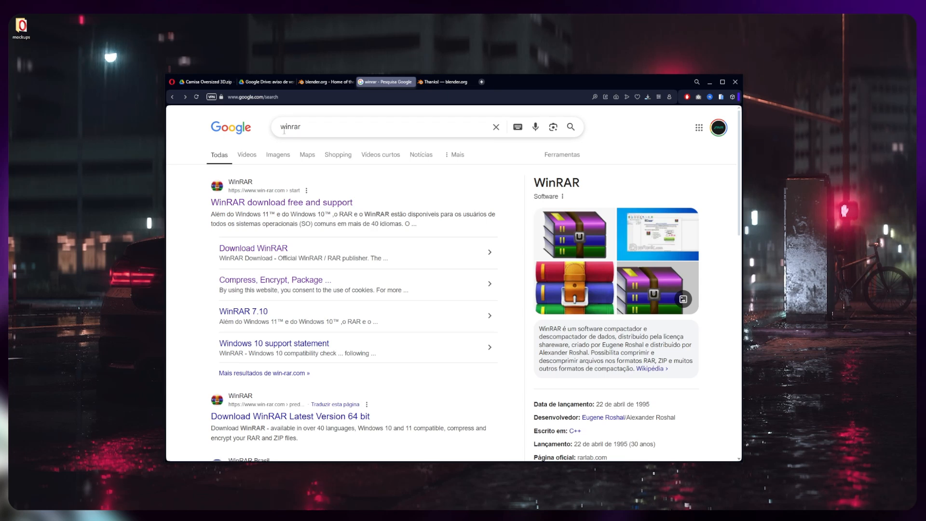
Open the Download WinRAR page from the WinRAR search results
{"action": "left_click", "coordinate": [278, 250]}
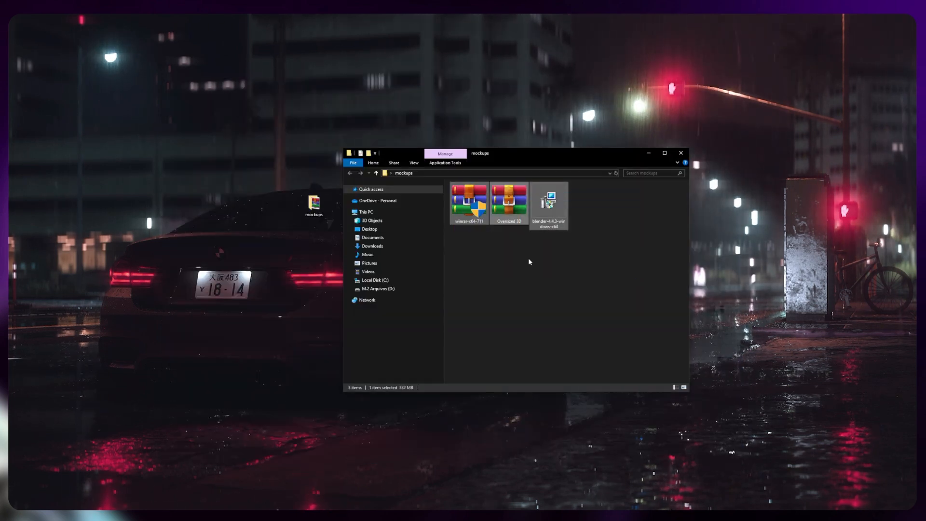
{"action": "left_click", "coordinate": [501, 263]}
{"action": "left_click", "coordinate": [478, 223]}
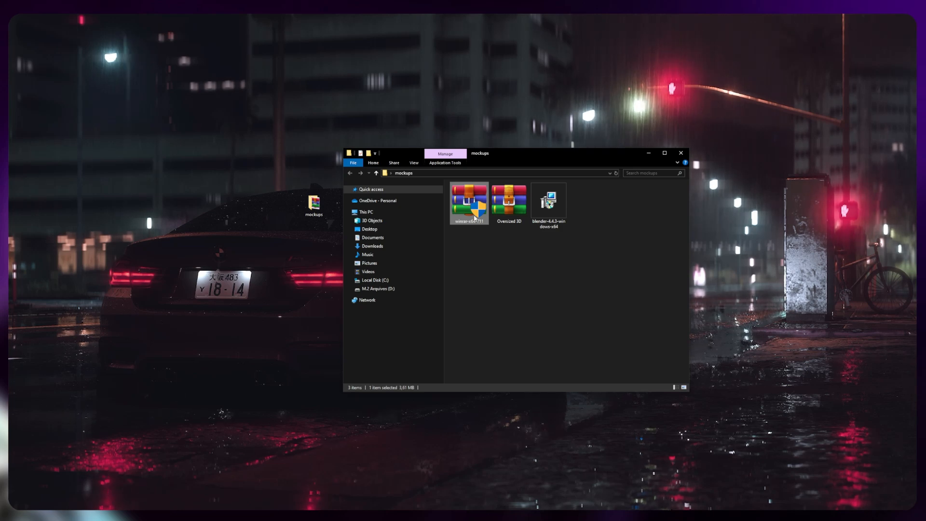
{"action": "left_click", "coordinate": [551, 195]}
{"action": "left_click", "coordinate": [523, 207]}
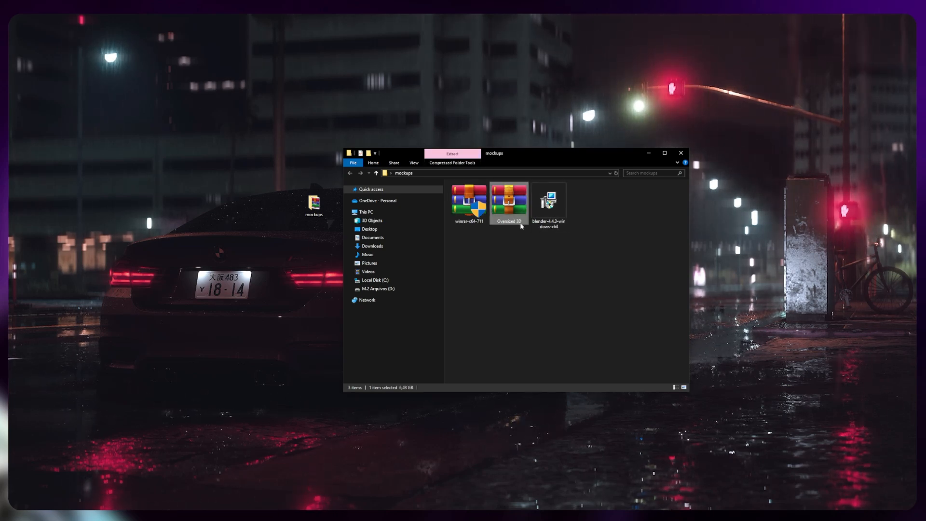
{"action": "left_click", "coordinate": [579, 253]}
Run the winrar-x64-711 installer from the mockups folder and complete WinRAR's setup with the default options
{"action": "right_click", "coordinate": [480, 211]}
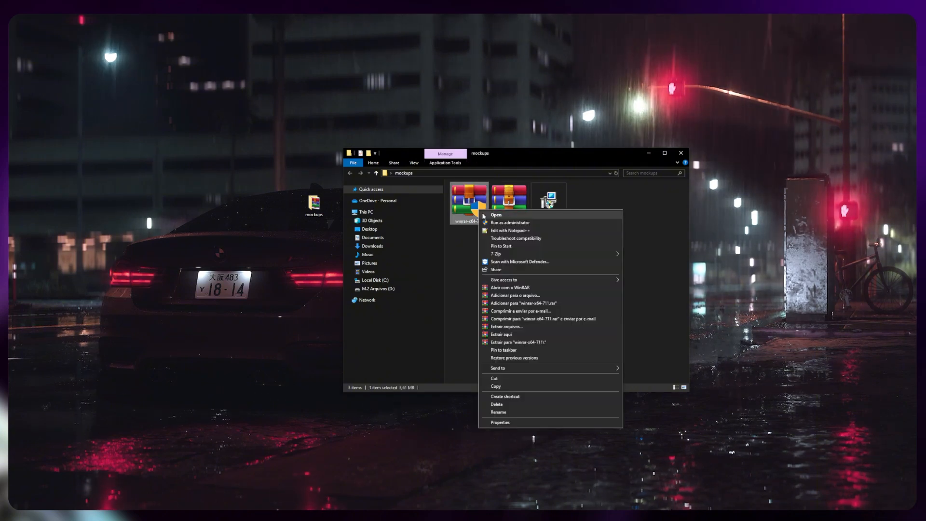
{"action": "left_click", "coordinate": [500, 216]}
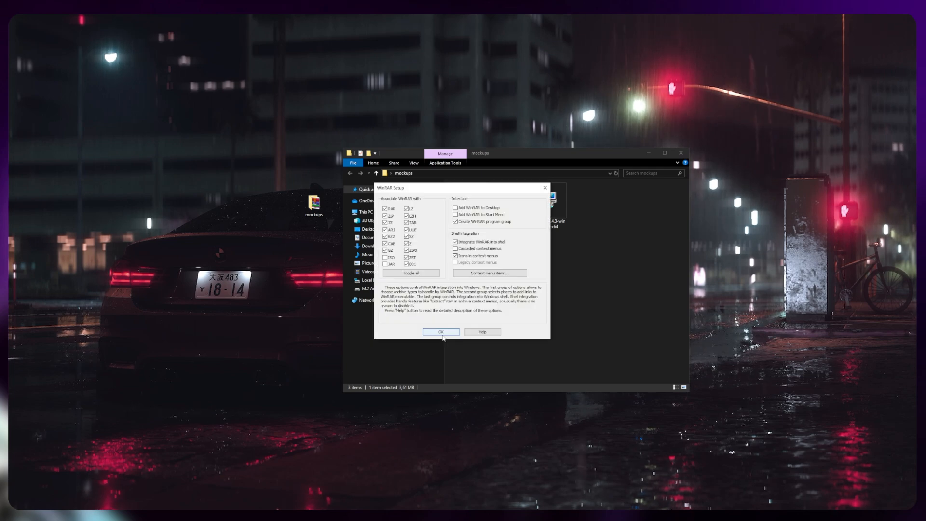
{"action": "left_click", "coordinate": [441, 332]}
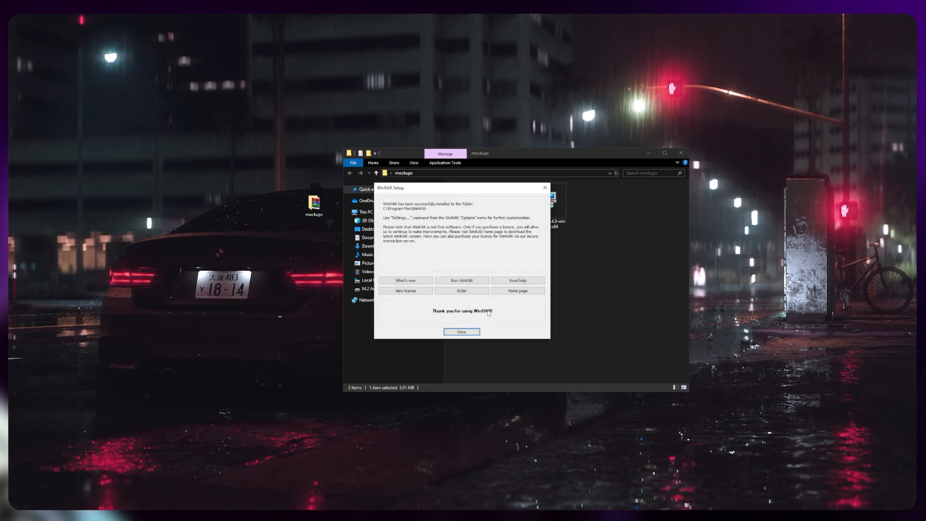
{"action": "left_click", "coordinate": [478, 333]}
Install Blender from the blender-4.4.3-windows-x64 package in the mockups folder
{"action": "right_click", "coordinate": [476, 207]}
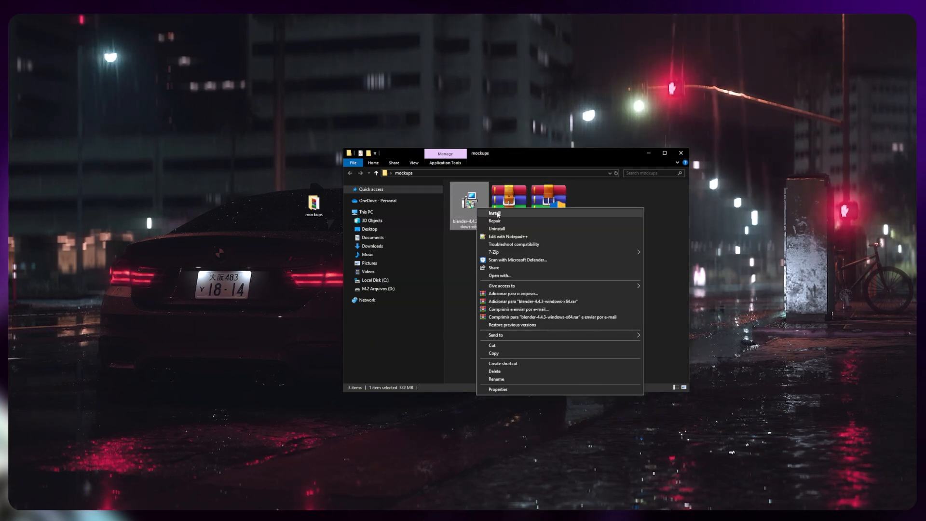
{"action": "left_click", "coordinate": [496, 214]}
{"action": "left_click", "coordinate": [471, 262]}
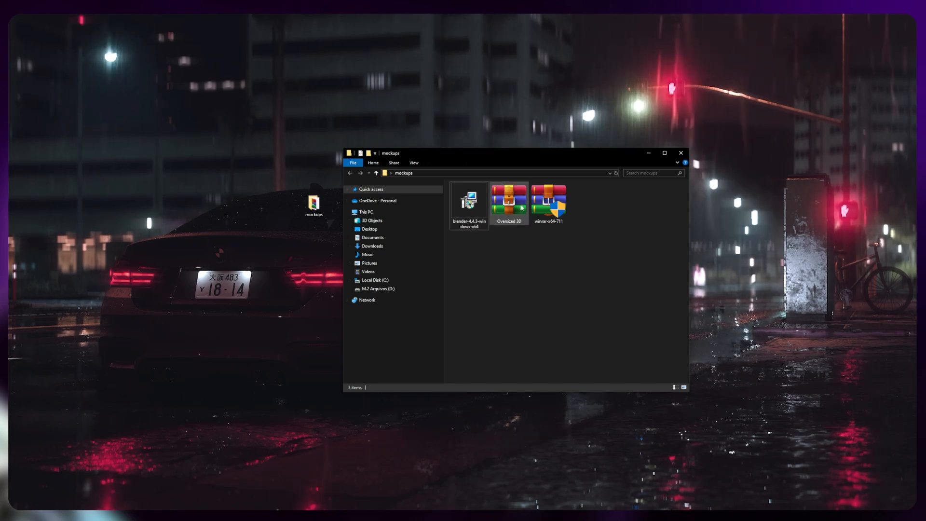
Delete the WinRAR and Blender installers and extract the Oversized 3D archive into the mockups folder
{"action": "left_click_drag", "start_coordinate": [608, 296], "coordinate": [503, 195]}
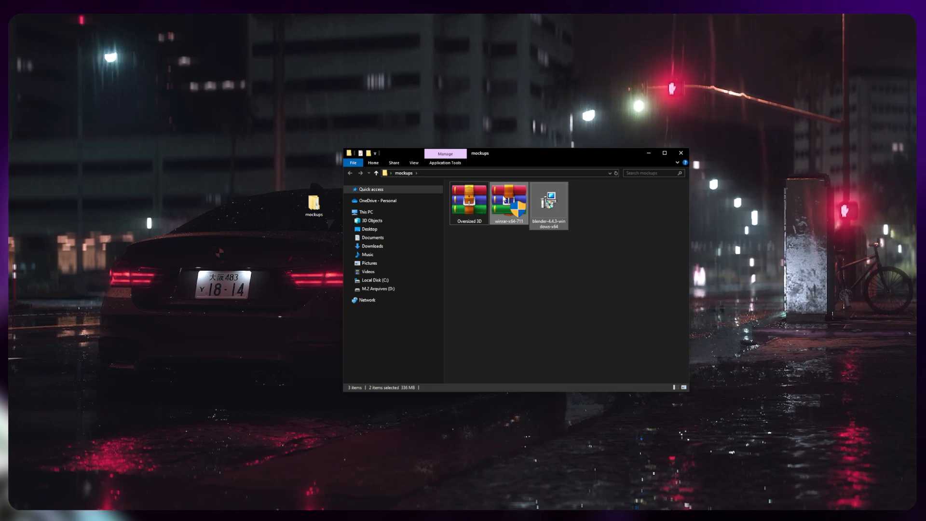
{"action": "key", "text": "Delete"}
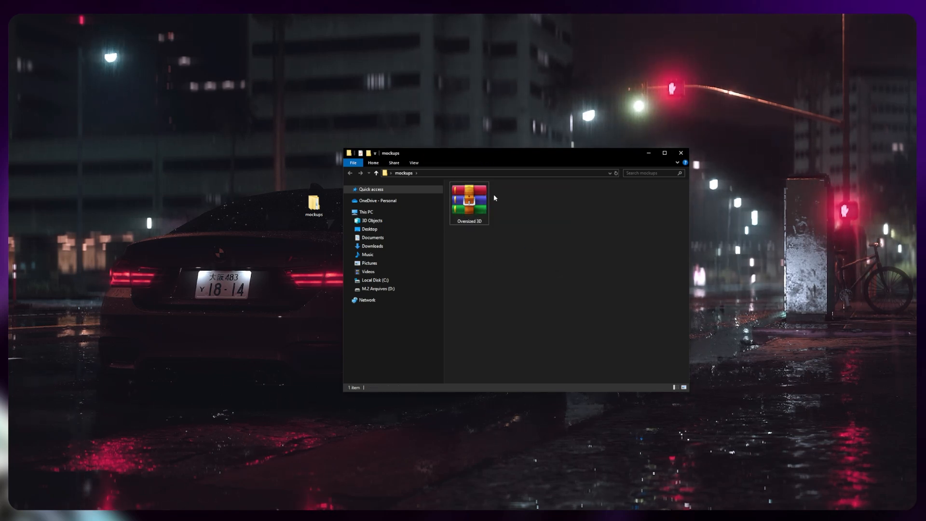
{"action": "right_click", "coordinate": [461, 203]}
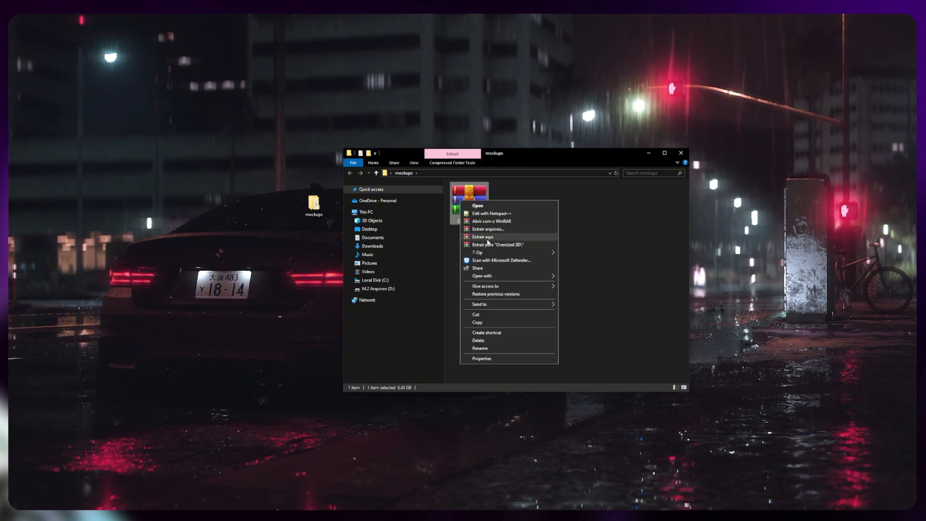
{"action": "left_click", "coordinate": [487, 237]}
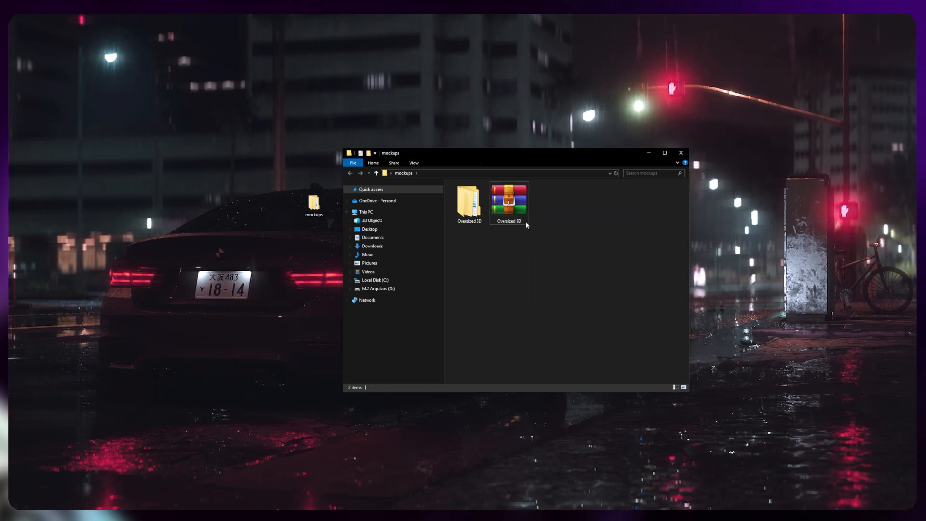
Open the T-shirt Oversized Blender file from the 3D - Oversized subfolder of the extracted Oversized 3D folder
{"action": "double_click", "coordinate": [468, 202]}
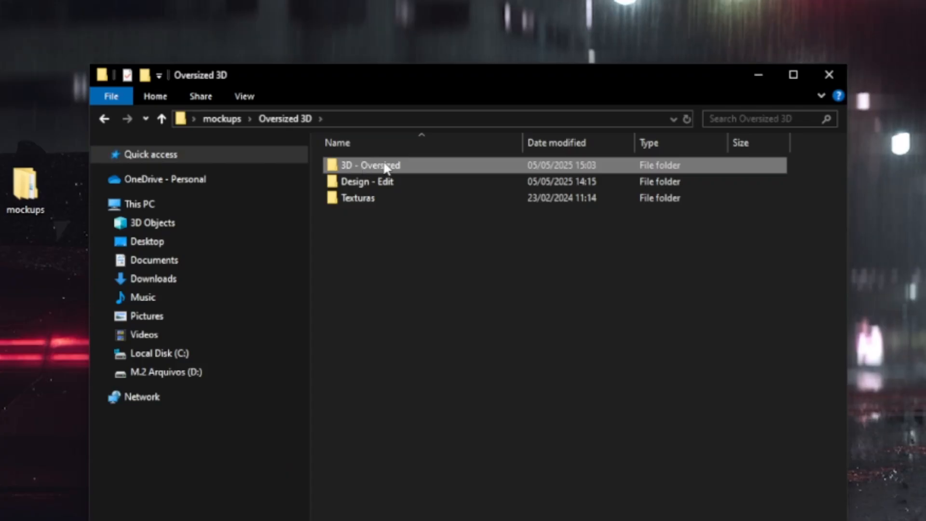
{"action": "double_click", "coordinate": [477, 195]}
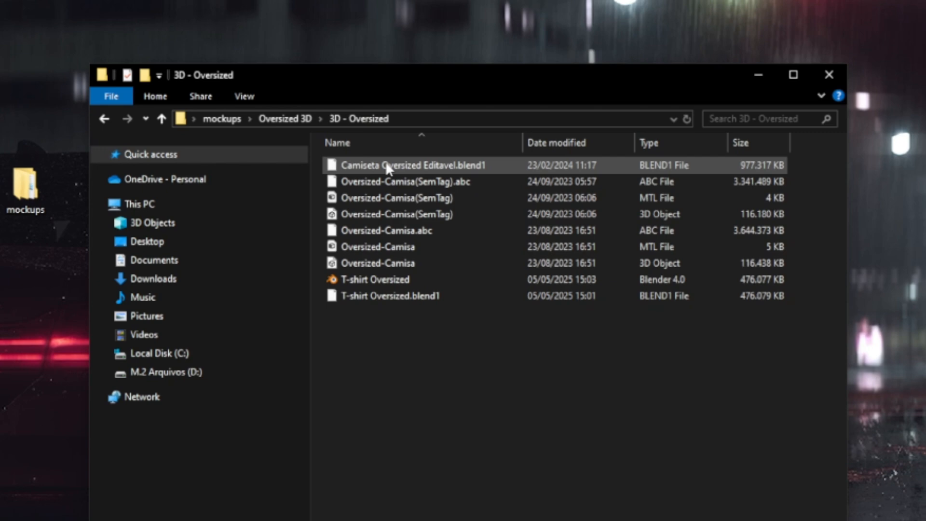
{"action": "left_click", "coordinate": [327, 283]}
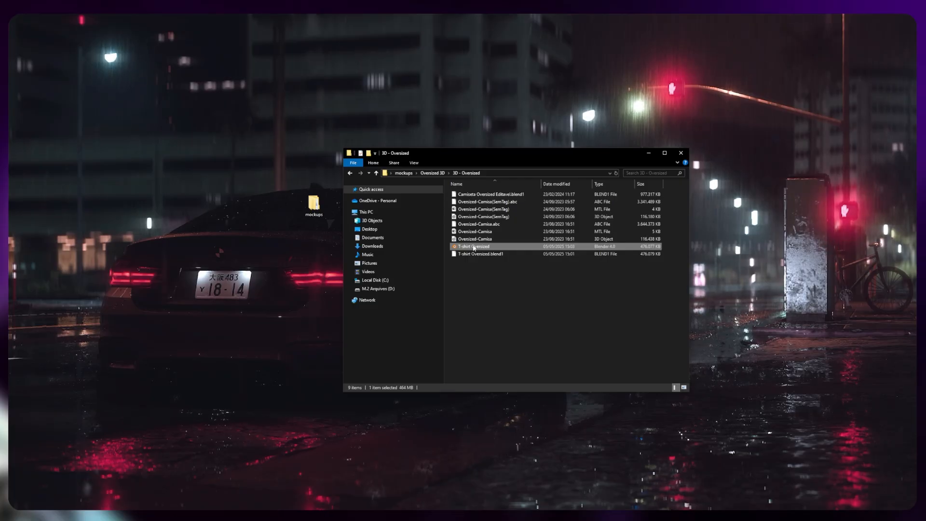
{"action": "double_click", "coordinate": [473, 248]}
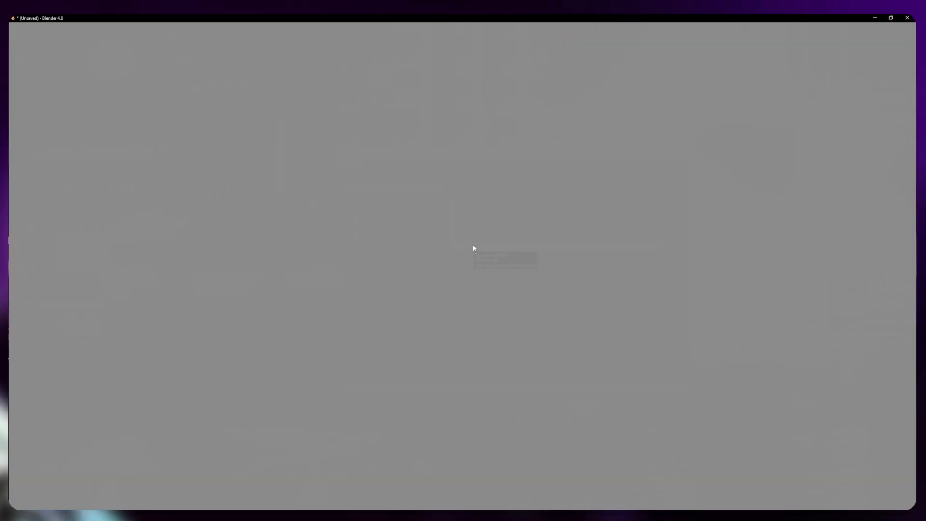
{"action": "middle_click_drag", "start_coordinate": [493, 218], "coordinate": [13, 481]}
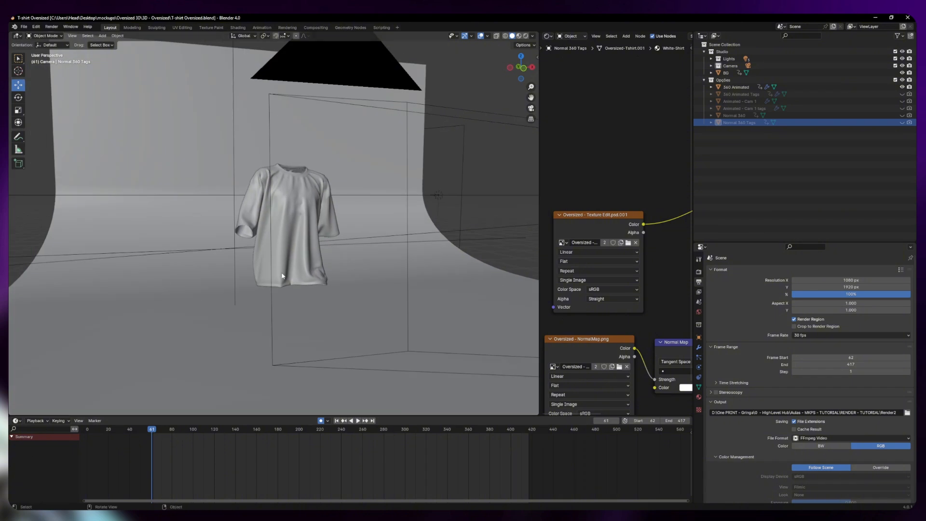
Switch back to File Explorer and open Oversized - Texture Edit from the Design - Edit folder in Photoshop
{"action": "key", "text": "alt+Tab"}
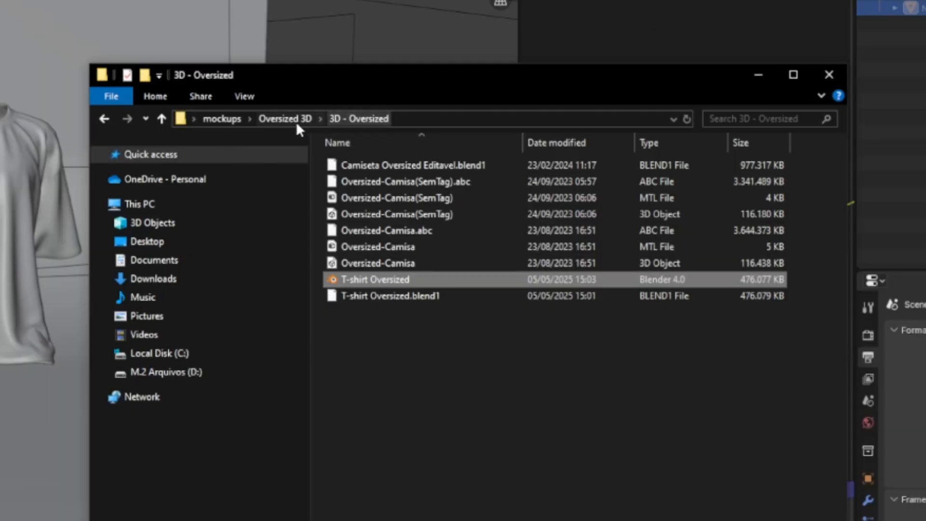
{"action": "left_click", "coordinate": [289, 120]}
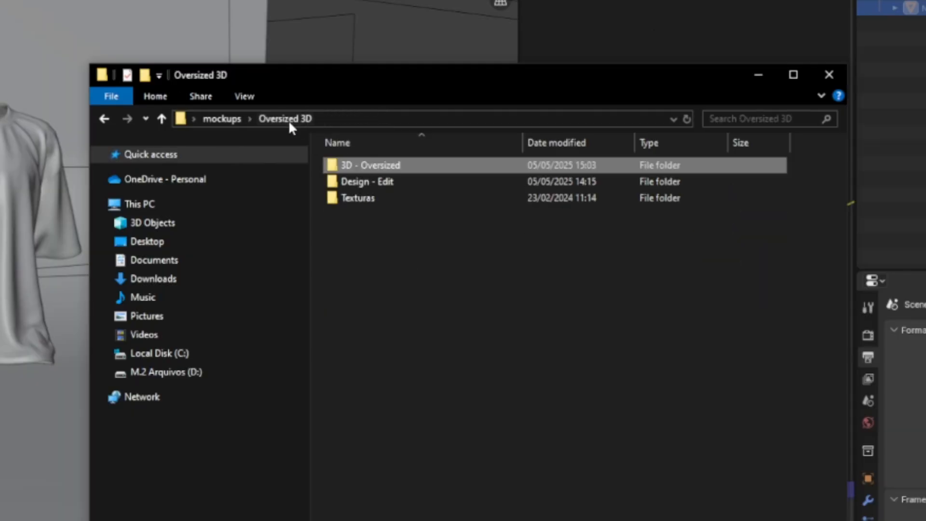
{"action": "left_click", "coordinate": [368, 183]}
{"action": "double_click", "coordinate": [392, 182]}
{"action": "left_click", "coordinate": [392, 180]}
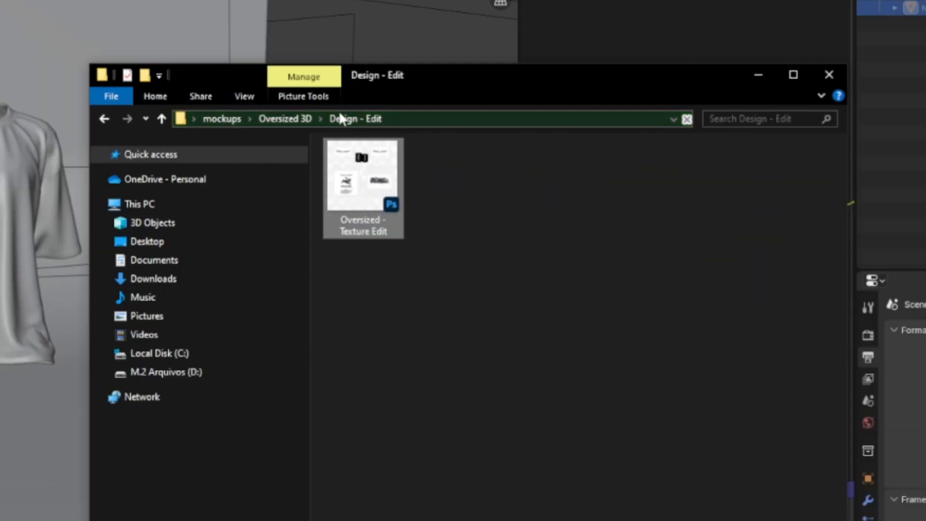
{"action": "left_click_drag", "start_coordinate": [567, 350], "coordinate": [339, 176]}
{"action": "left_click_drag", "start_coordinate": [594, 390], "coordinate": [371, 227]}
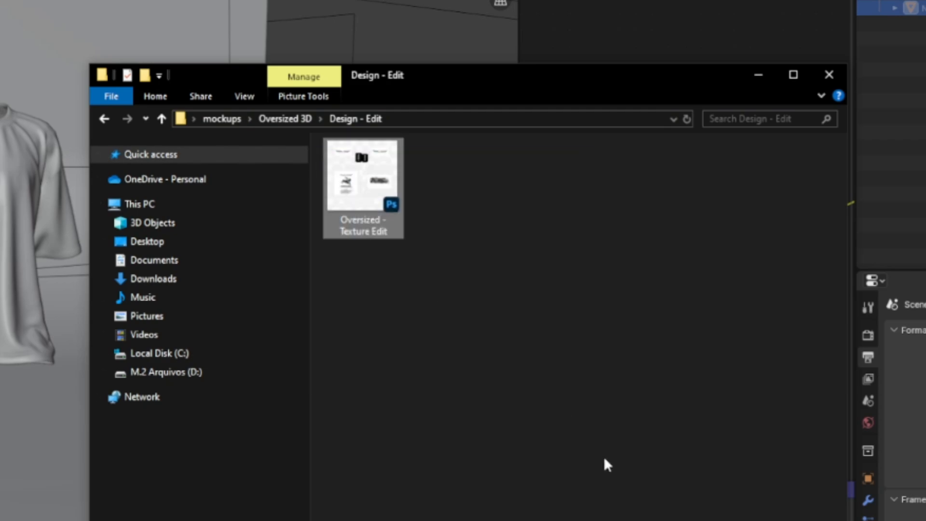
{"action": "double_click", "coordinate": [375, 190]}
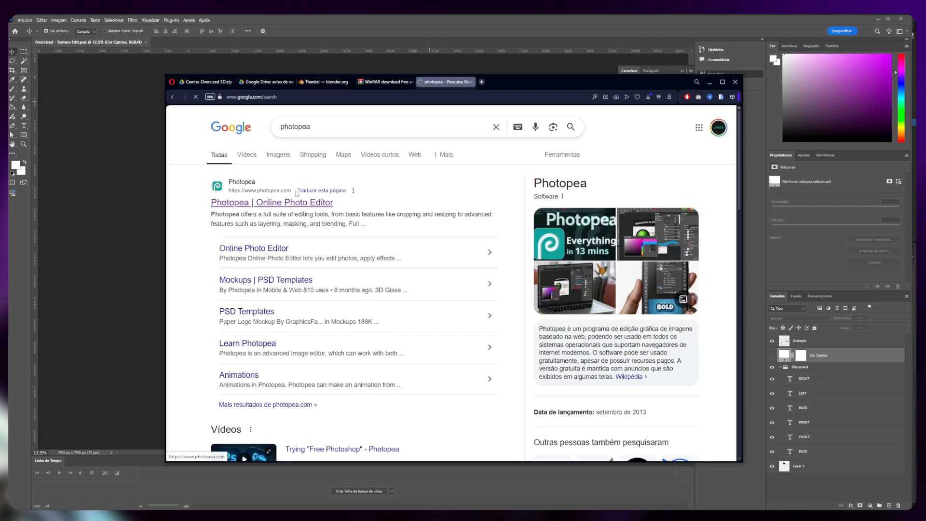
Open Photopea from the search results and load Oversized - Texture Edit from the Design - Edit folder
{"action": "left_click", "coordinate": [303, 202]}
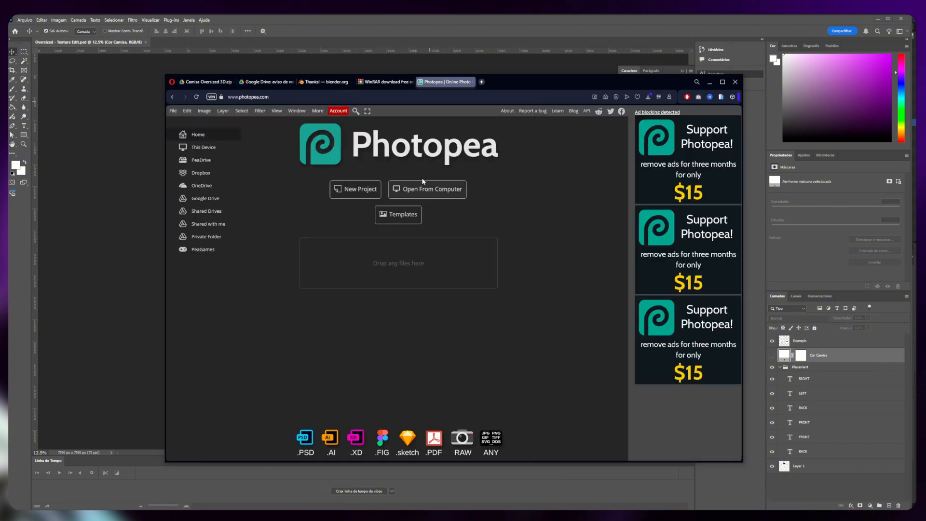
{"action": "left_click", "coordinate": [439, 192]}
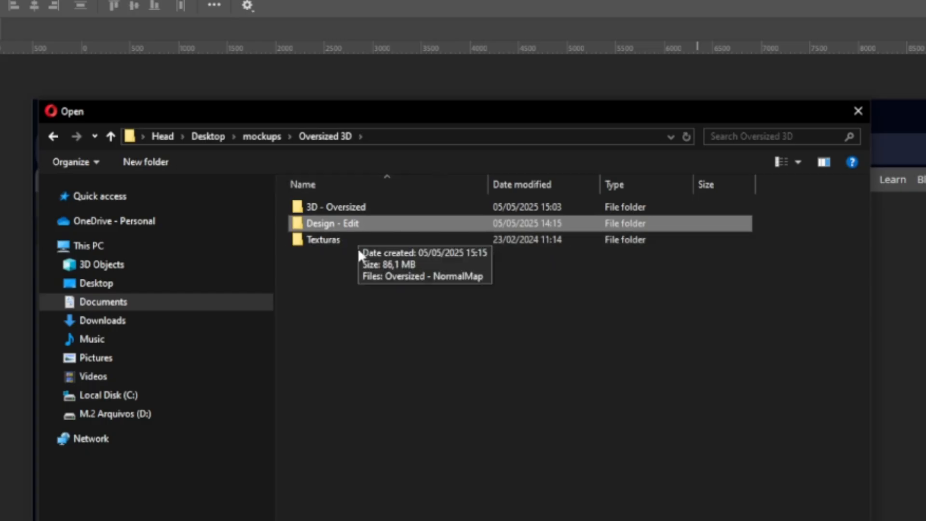
{"action": "double_click", "coordinate": [355, 234]}
{"action": "left_click", "coordinate": [353, 223]}
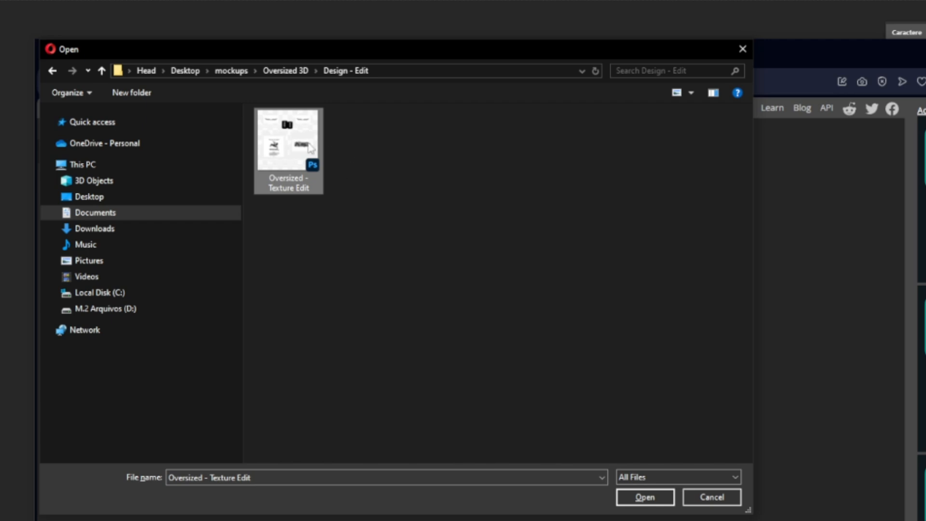
{"action": "left_click", "coordinate": [645, 497]}
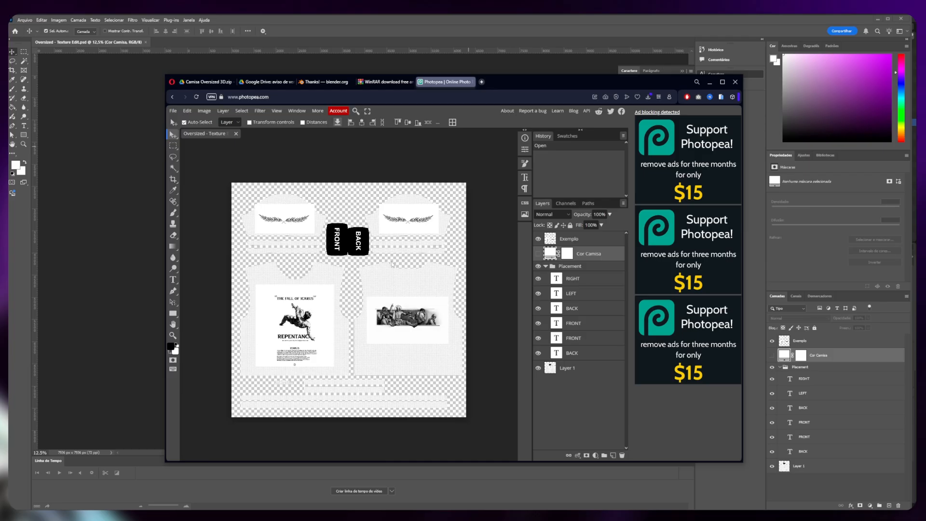
Return to Photoshop and hide the Exemplo layer of the shirt texture template
{"action": "left_click", "coordinate": [710, 82]}
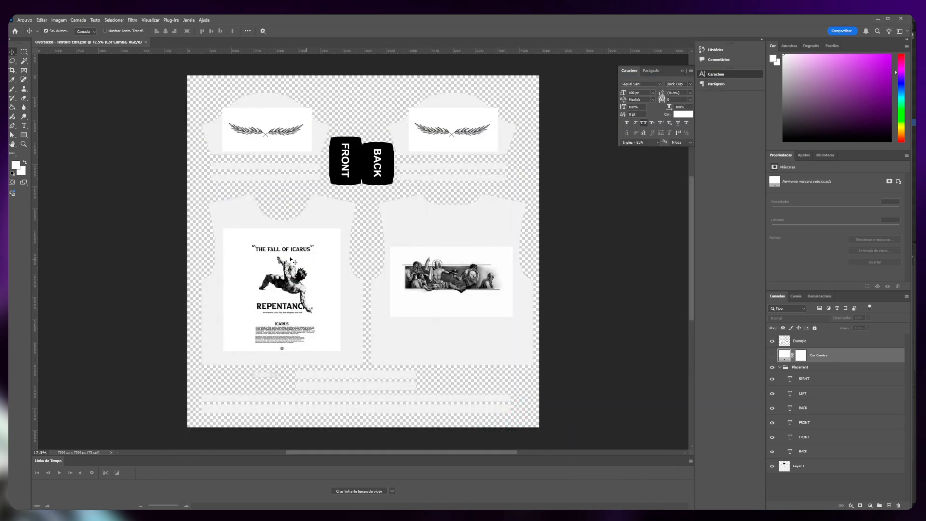
{"action": "left_click", "coordinate": [795, 341]}
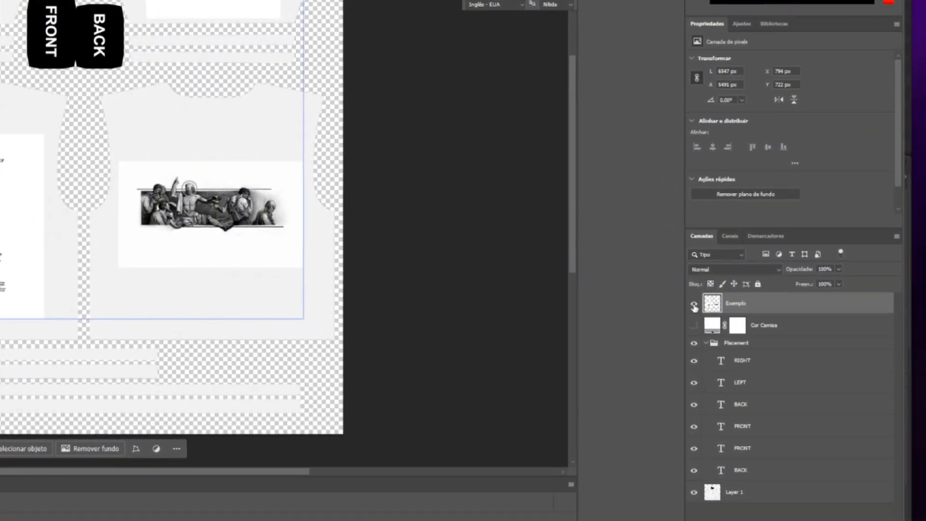
{"action": "left_click", "coordinate": [710, 314]}
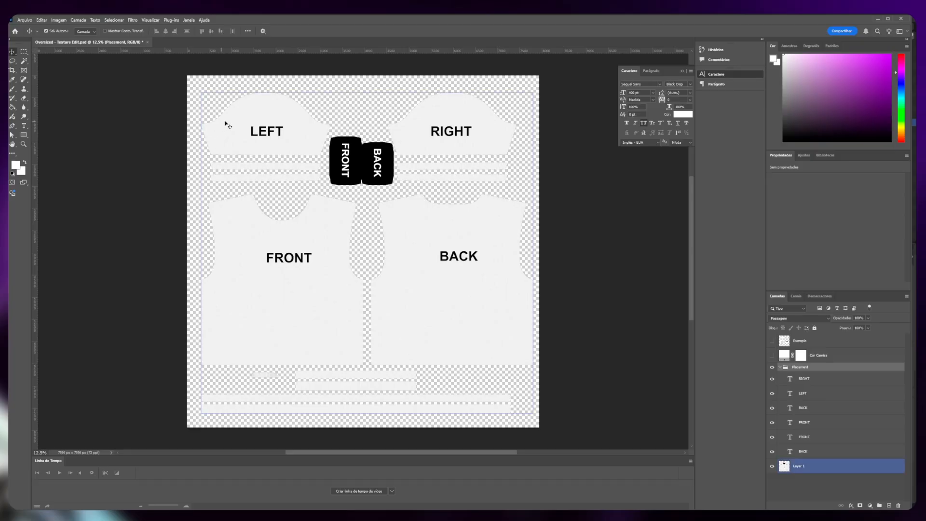
{"action": "left_click", "coordinate": [448, 138]}
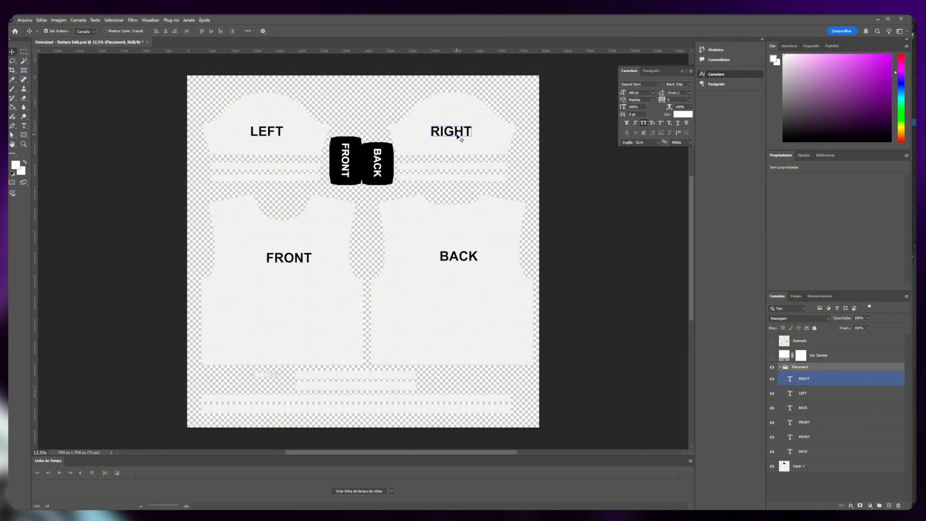
{"action": "left_click", "coordinate": [274, 143]}
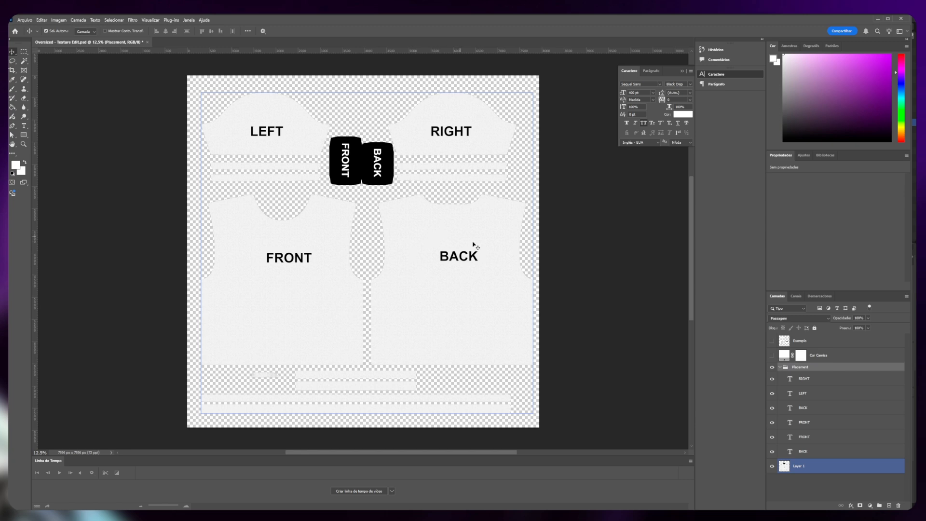
{"action": "left_click", "coordinate": [543, 236]}
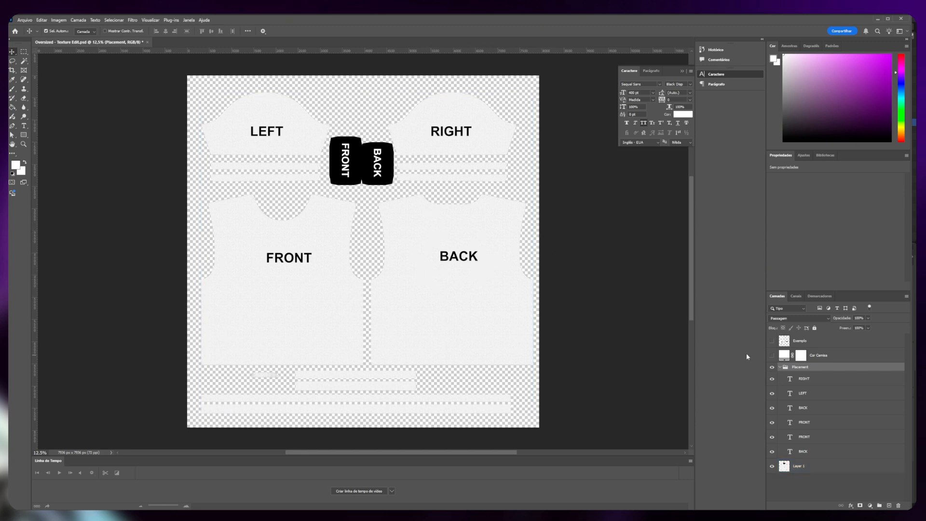
Toggle the visibility of the Placement label group and leave it hidden
{"action": "left_click", "coordinate": [772, 367]}
{"action": "left_click", "coordinate": [771, 368]}
{"action": "left_click", "coordinate": [771, 368]}
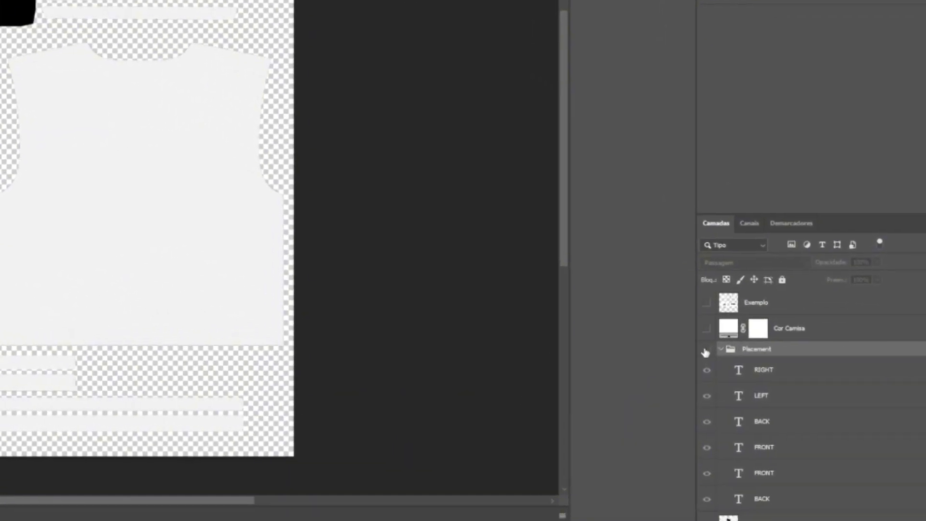
{"action": "left_click", "coordinate": [706, 351]}
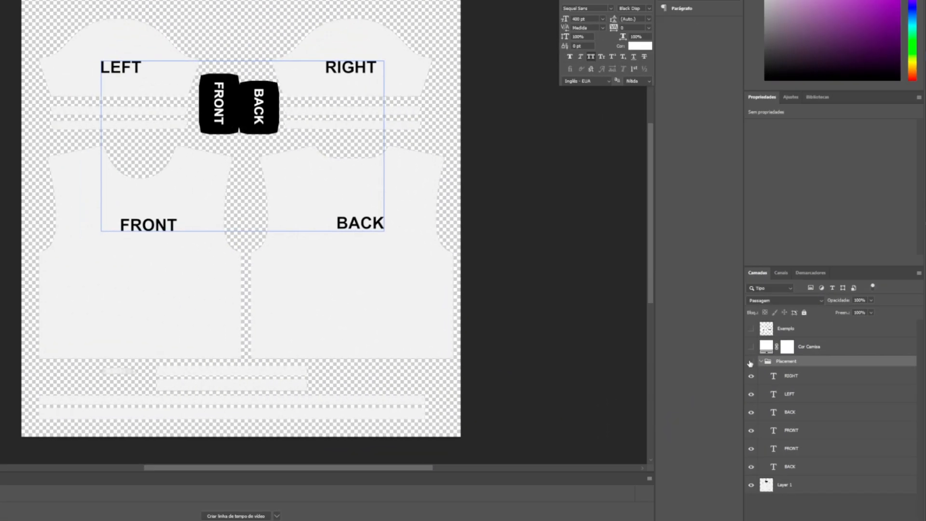
{"action": "left_click", "coordinate": [706, 351]}
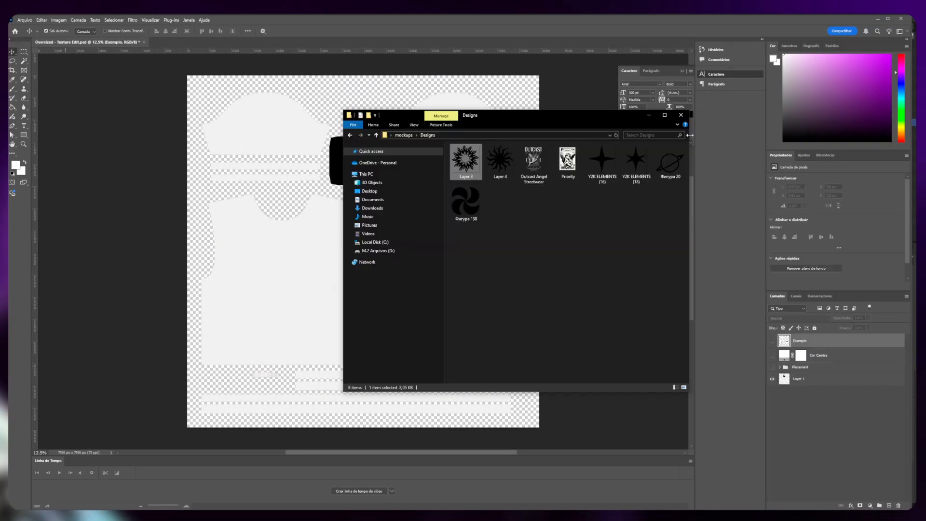
Narrow the Designs folder window and preview the Outcast Angel Streetwear and Priority images
{"action": "left_click_drag", "start_coordinate": [690, 135], "coordinate": [579, 135]}
{"action": "left_click", "coordinate": [560, 240]}
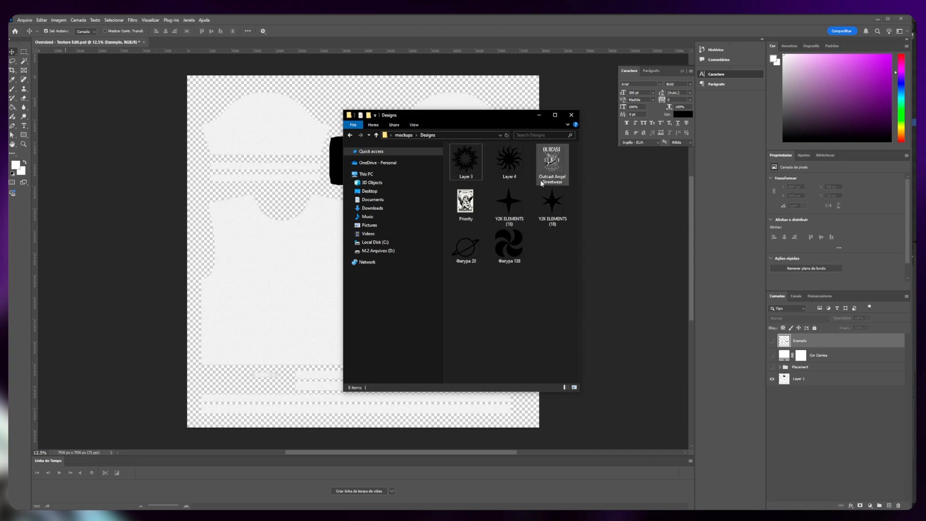
{"action": "double_click", "coordinate": [550, 164]}
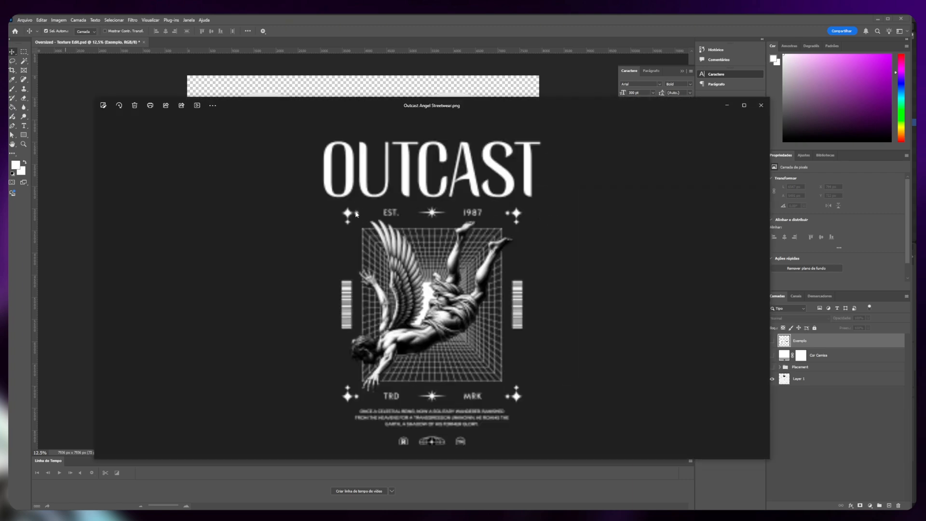
{"action": "key", "text": "Right"}
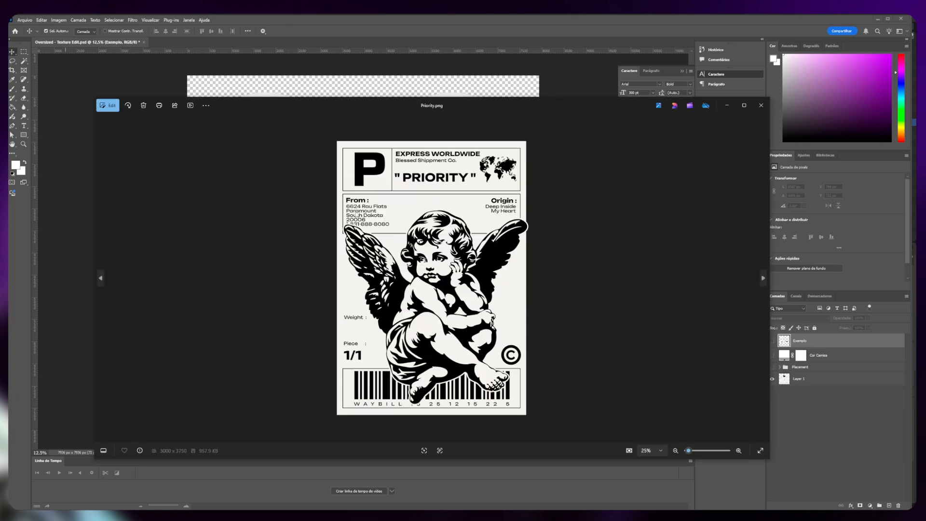
{"action": "key", "text": "Escape"}
Place the Priority design in the texture template, enlarge it and centre it on the shirt's back panel
{"action": "left_click_drag", "start_coordinate": [465, 203], "coordinate": [243, 256]}
{"action": "left_click_drag", "start_coordinate": [365, 262], "coordinate": [373, 345]}
{"action": "left_click_drag", "start_coordinate": [317, 322], "coordinate": [455, 271]}
{"action": "left_click_drag", "start_coordinate": [480, 317], "coordinate": [516, 347]}
{"action": "left_click_drag", "start_coordinate": [468, 307], "coordinate": [473, 297]}
{"action": "key", "text": "Return"}
Place the Outcast Angel Streetwear design from the Designs folder and enlarge it on the shirt's front panel
{"action": "key", "text": "alt+Tab"}
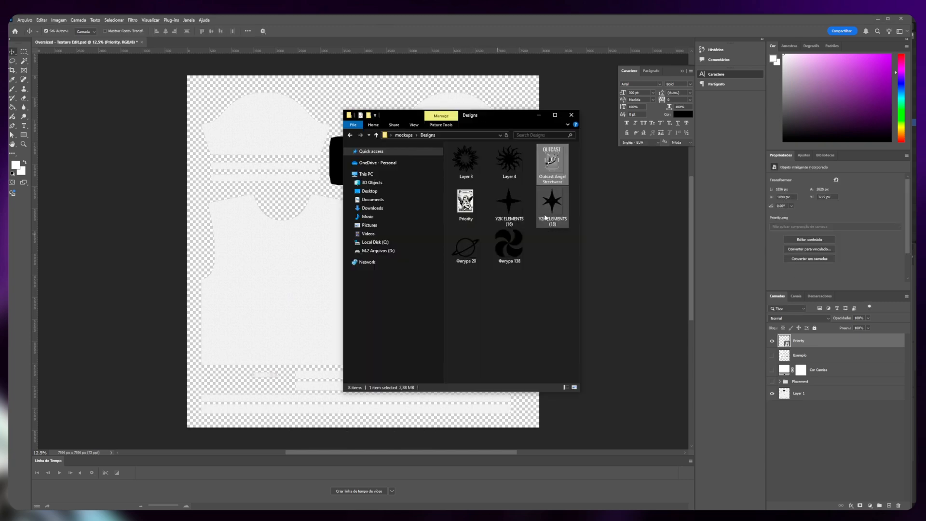
{"action": "left_click_drag", "start_coordinate": [553, 180], "coordinate": [236, 275]}
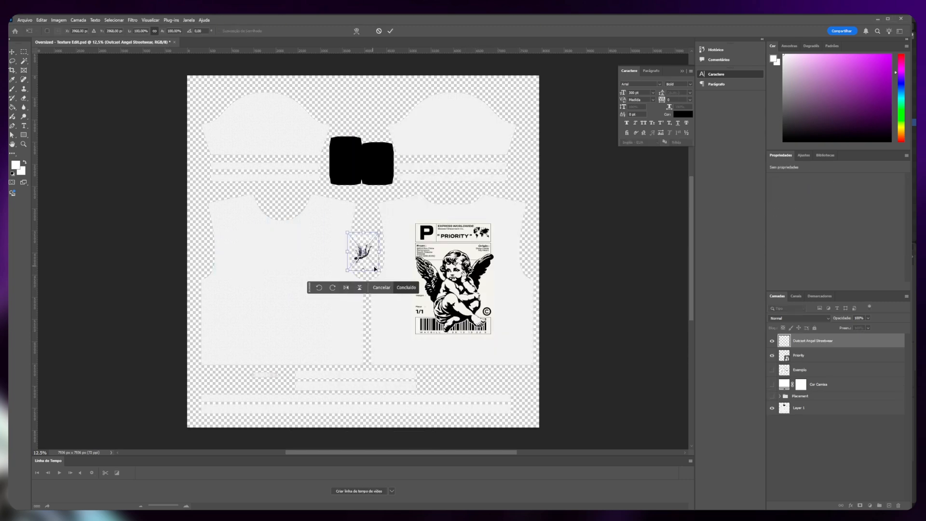
{"action": "left_click_drag", "start_coordinate": [379, 270], "coordinate": [454, 338]}
{"action": "left_click_drag", "start_coordinate": [403, 299], "coordinate": [289, 295]}
{"action": "left_click_drag", "start_coordinate": [289, 294], "coordinate": [298, 294]}
Place the Y2K ELEMENTS (16) star on one sleeve and a copy of it on the other sleeve
{"action": "left_click_drag", "start_coordinate": [368, 256], "coordinate": [455, 128]}
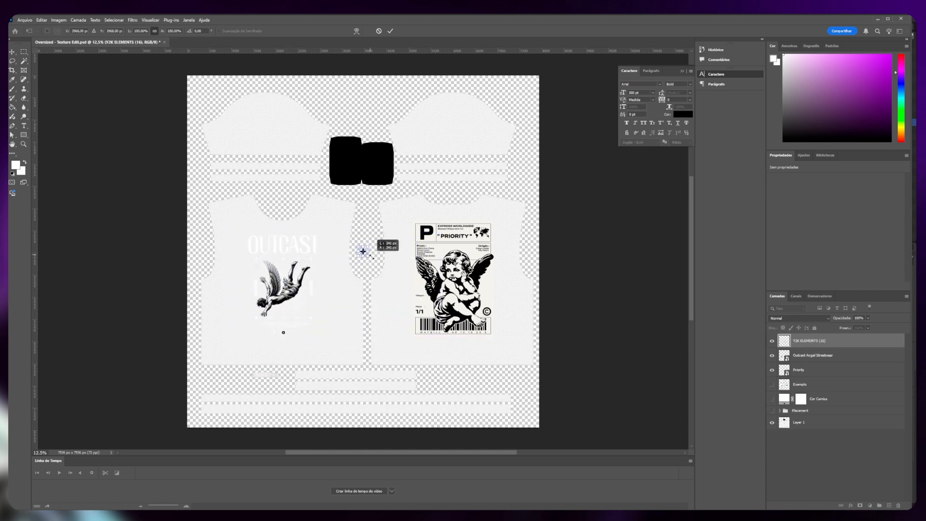
{"action": "key", "text": "Return"}
{"action": "scroll", "coordinate": [497, 203], "scroll_direction": "down", "scroll_amount": 2, "text": "alt"}
{"action": "left_click_drag", "start_coordinate": [364, 272], "coordinate": [322, 295]}
{"action": "scroll", "coordinate": [319, 292], "scroll_direction": "up", "scroll_amount": 3, "text": "alt"}
{"action": "scroll", "coordinate": [293, 200], "scroll_direction": "down", "scroll_amount": 1, "text": "alt"}
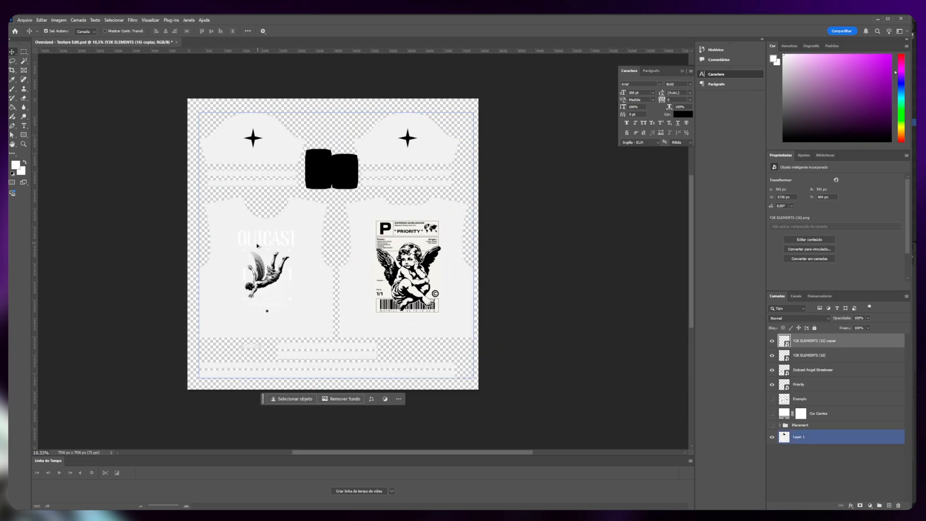
{"action": "left_click", "coordinate": [178, 267]}
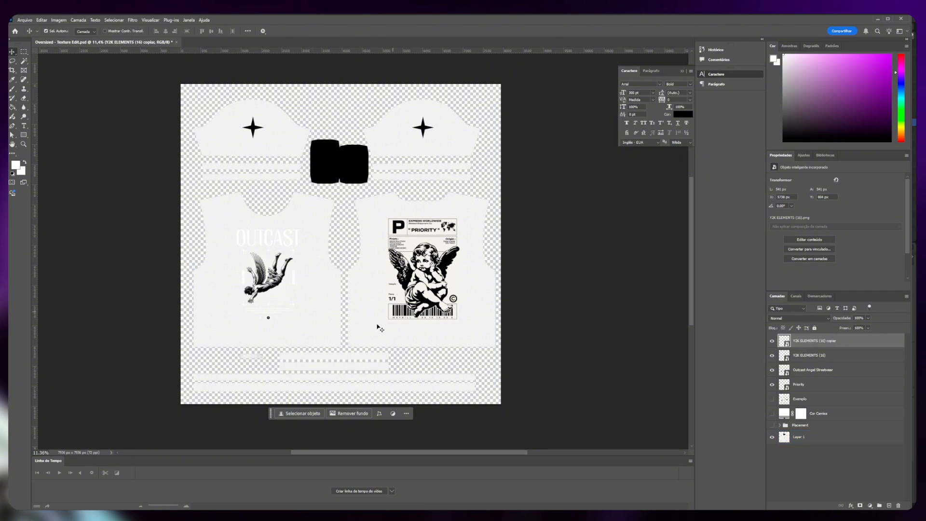
Show the Cor Camisa layer and set its fill colour to dark grey 1e1e1e
{"action": "left_click", "coordinate": [810, 417]}
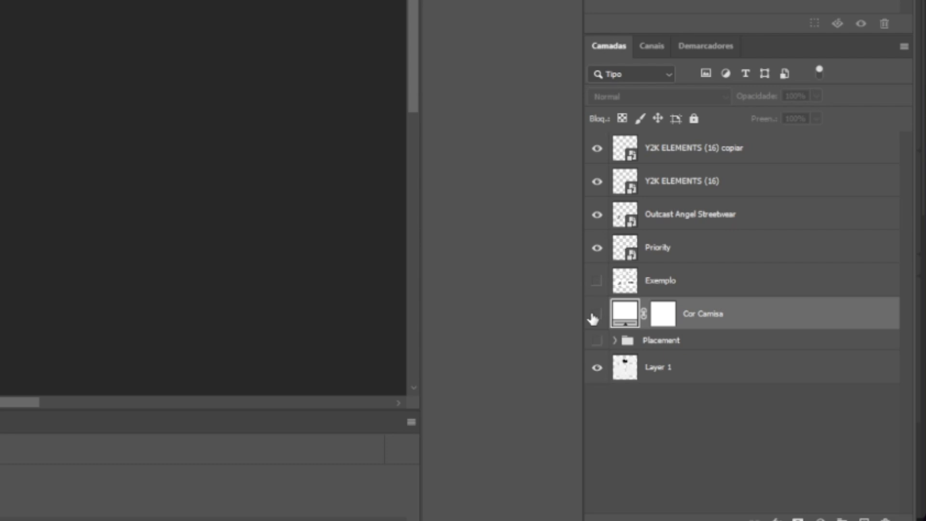
{"action": "left_click", "coordinate": [594, 315]}
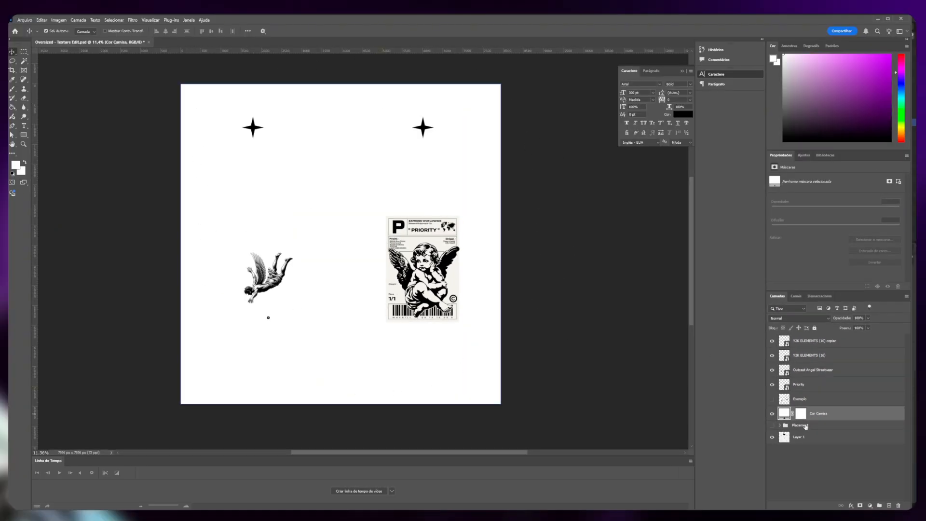
{"action": "double_click", "coordinate": [785, 415]}
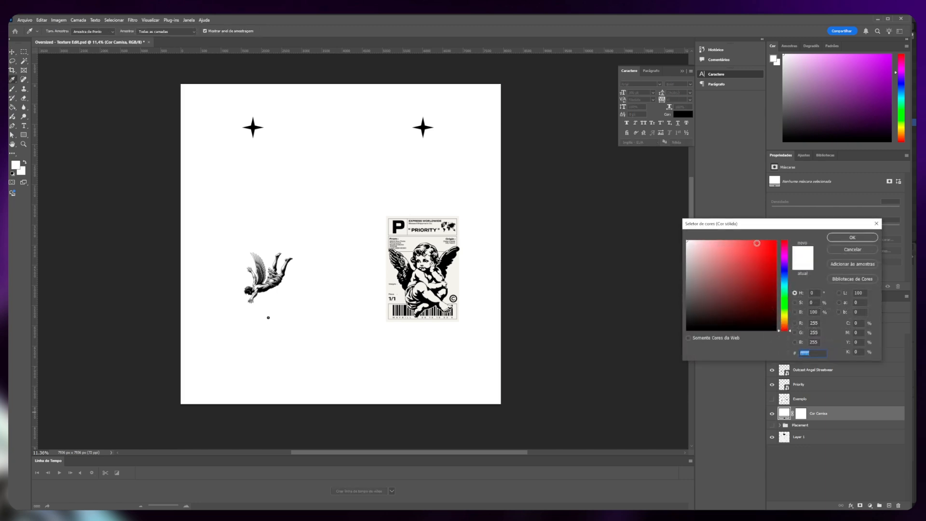
{"action": "left_click_drag", "start_coordinate": [756, 223], "coordinate": [551, 198]}
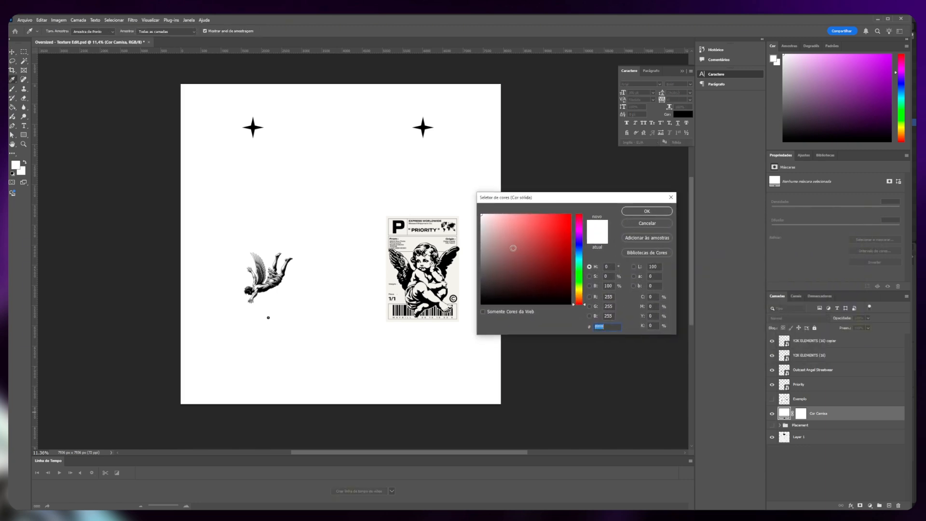
{"action": "mouse_move", "coordinate": [512, 248]}
{"action": "left_mouse_down"}
{"action": "mouse_move", "coordinate": [463, 307]}
{"action": "mouse_move", "coordinate": [458, 288]}
{"action": "mouse_move", "coordinate": [479, 293]}
{"action": "left_mouse_up"}
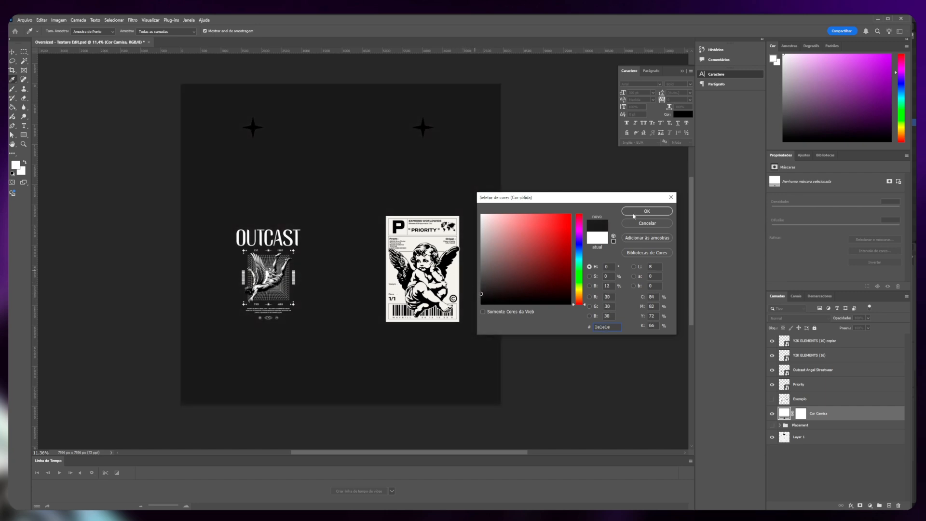
{"action": "left_click", "coordinate": [634, 213]}
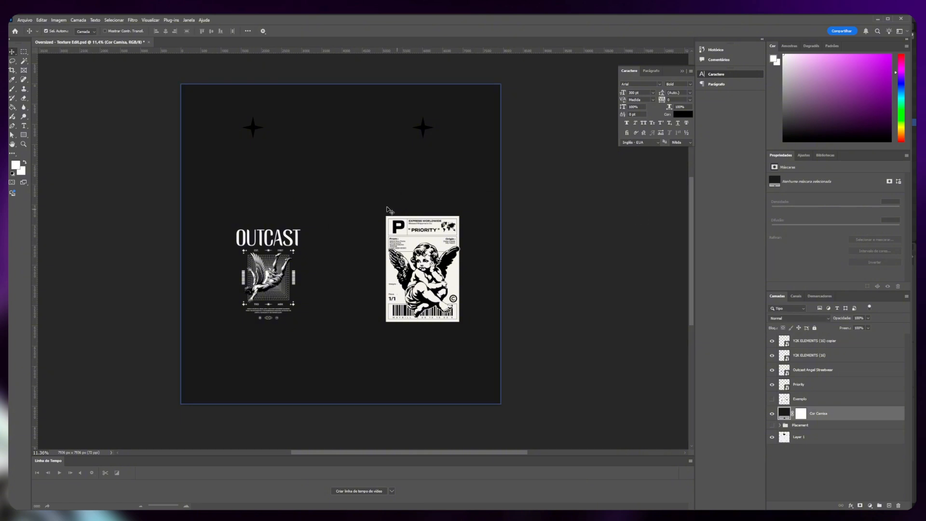
Invert the colours of both sleeve stars
{"action": "left_click", "coordinate": [426, 134]}
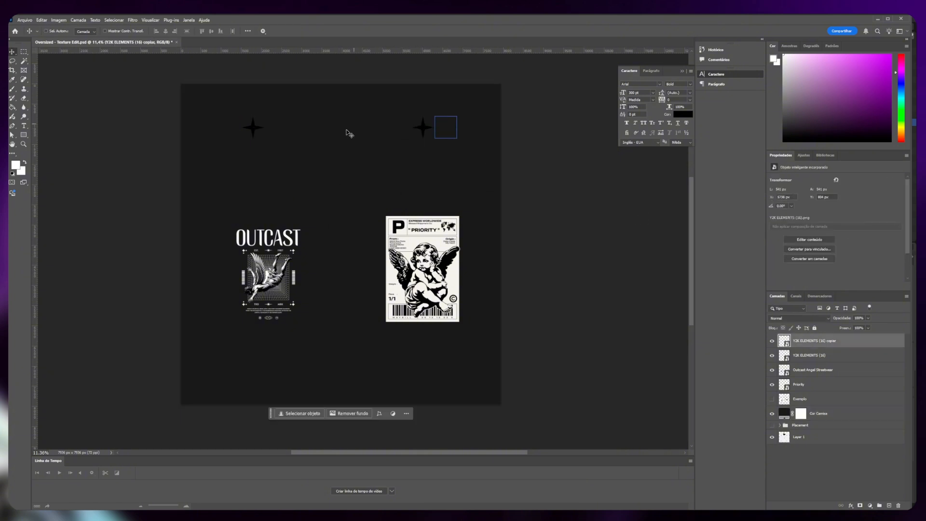
{"action": "key", "text": "ctrl+i"}
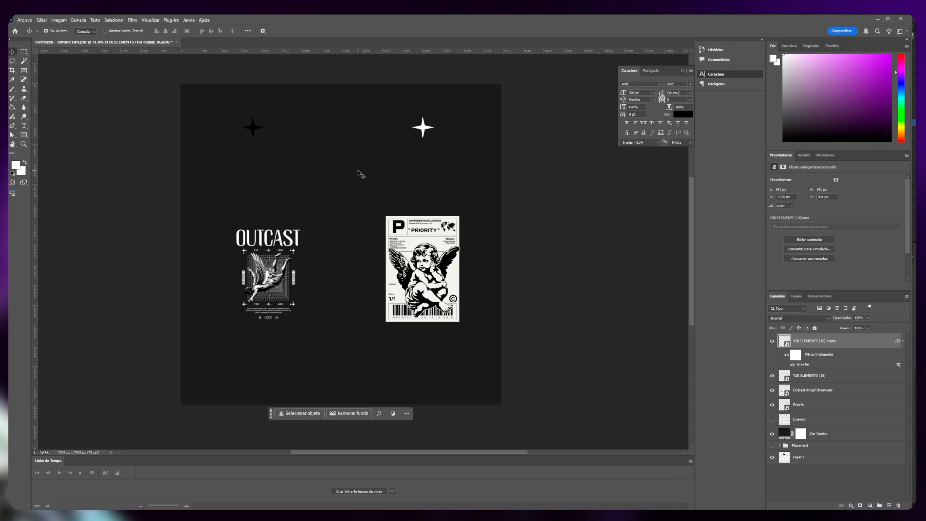
{"action": "left_click", "coordinate": [255, 128]}
{"action": "key", "text": "ctrl+i"}
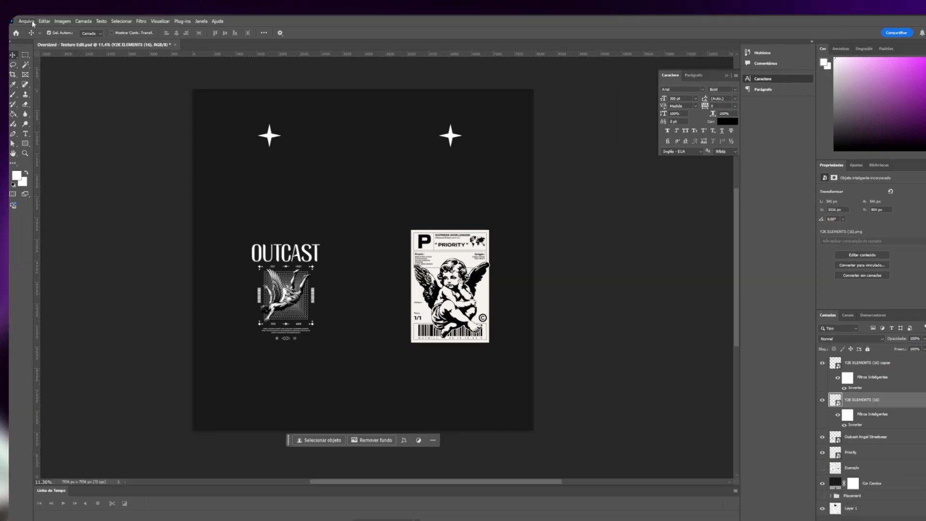
Save the texture template and switch to Blender
{"action": "left_click", "coordinate": [25, 20]}
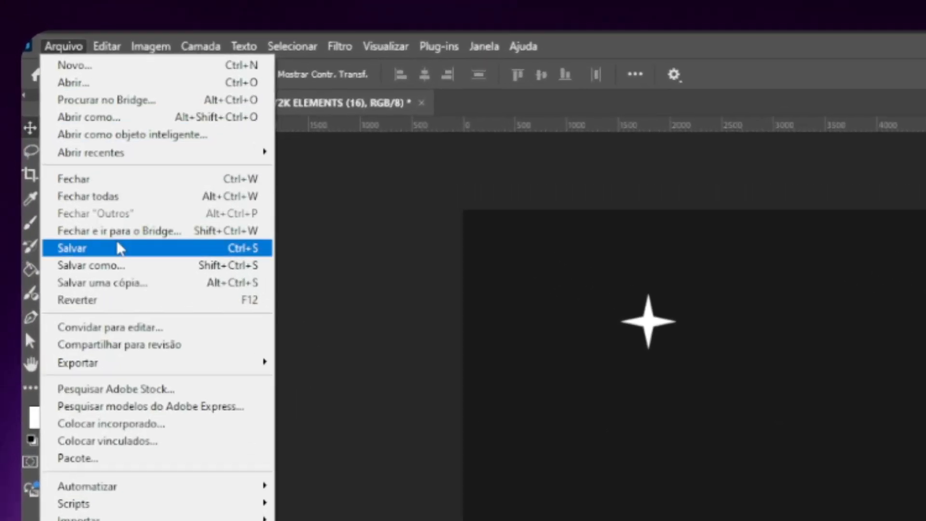
{"action": "left_click", "coordinate": [119, 247]}
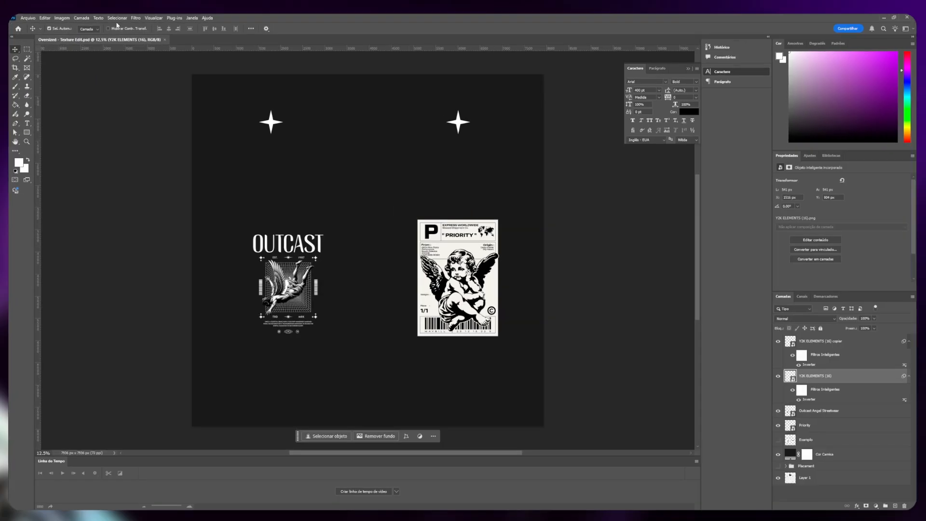
{"action": "left_click", "coordinate": [884, 19]}
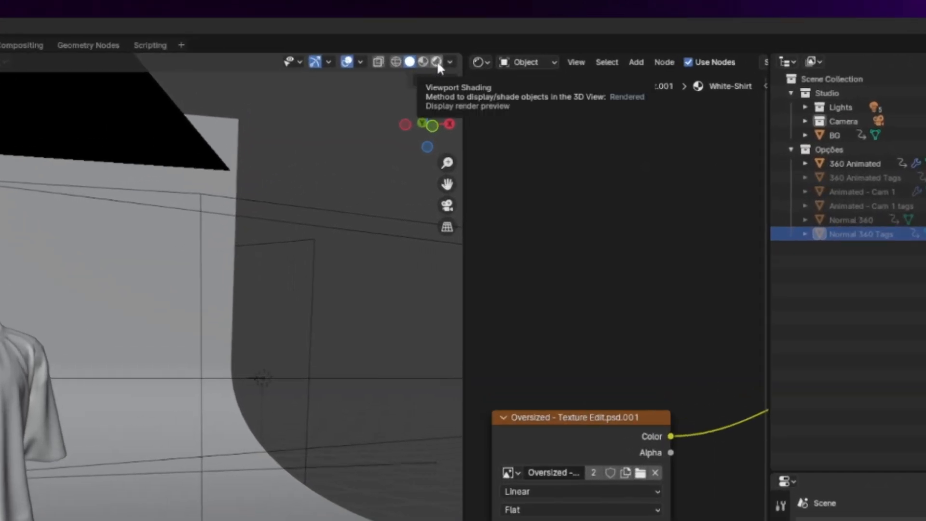
Set the viewport shading to Rendered and inspect the designs on the T-shirt's front and back
{"action": "left_click", "coordinate": [436, 61]}
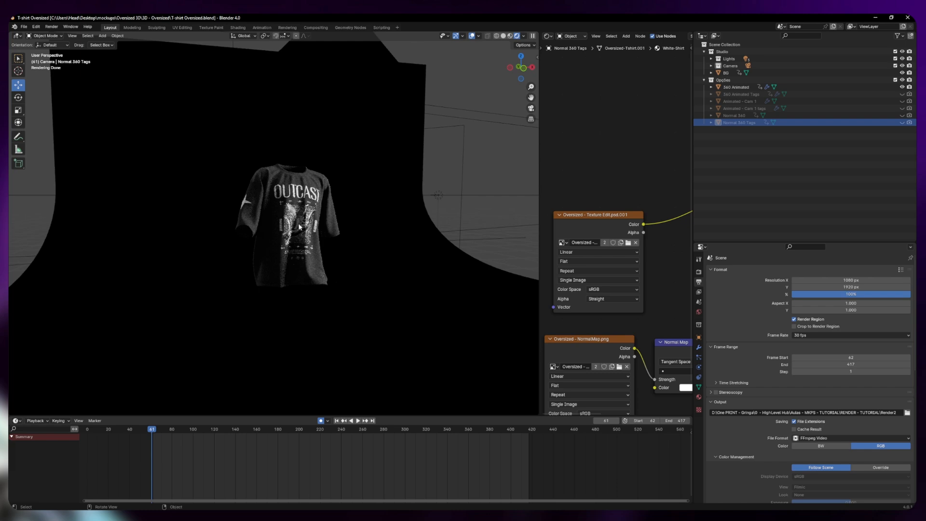
{"action": "scroll", "coordinate": [299, 227], "scroll_direction": "up", "scroll_amount": 4}
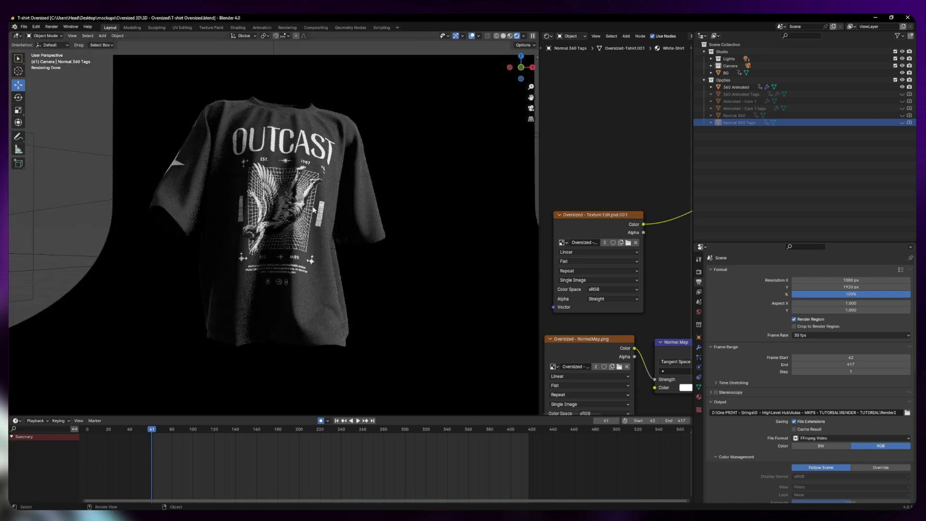
{"action": "middle_click_drag", "start_coordinate": [246, 218], "coordinate": [402, 221]}
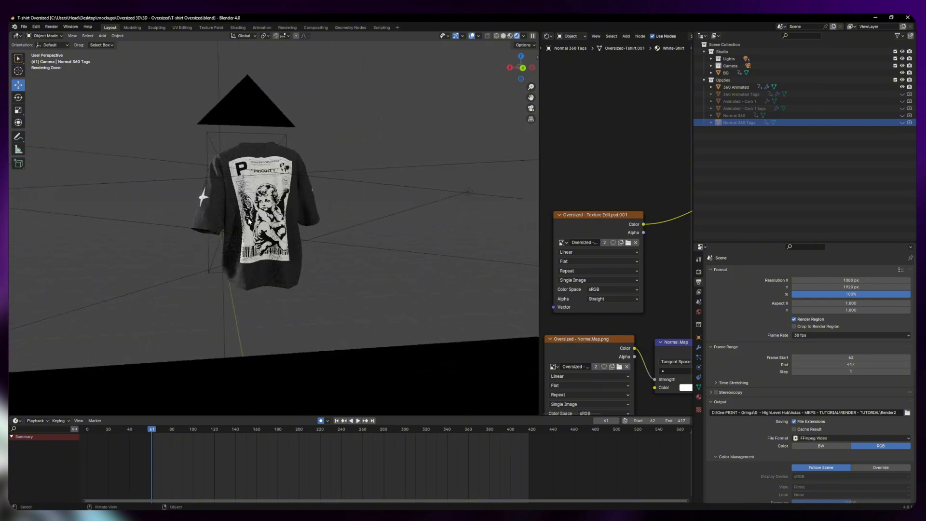
{"action": "middle_click_drag", "start_coordinate": [257, 201], "coordinate": [379, 199]}
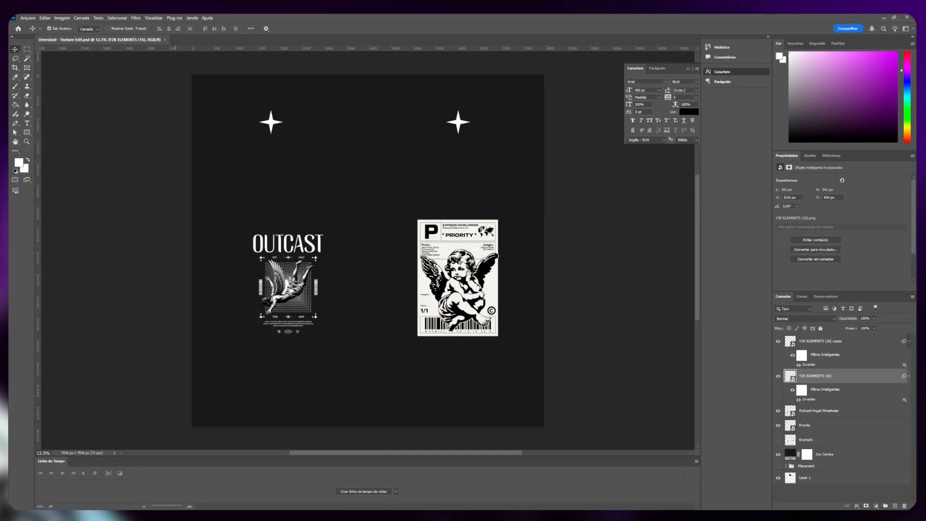
Return to Photoshop and shrink the Priority design on the back panel to about 1000 px wide
{"action": "left_click", "coordinate": [496, 294]}
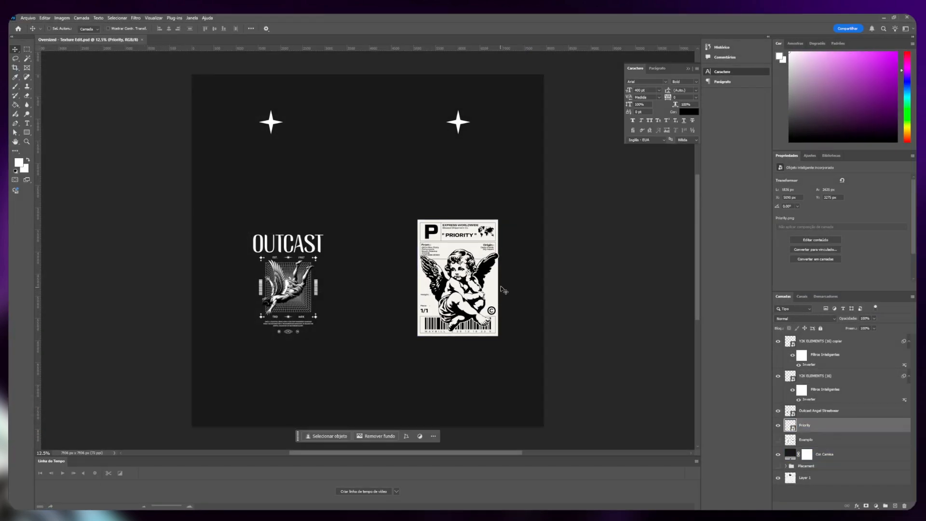
{"action": "key", "text": "ctrl+t"}
{"action": "left_click_drag", "start_coordinate": [512, 274], "coordinate": [480, 279]}
{"action": "key", "text": "Return"}
Hide the Cor Camisa layer and move the Priority design higher on the back panel
{"action": "left_click", "coordinate": [781, 454]}
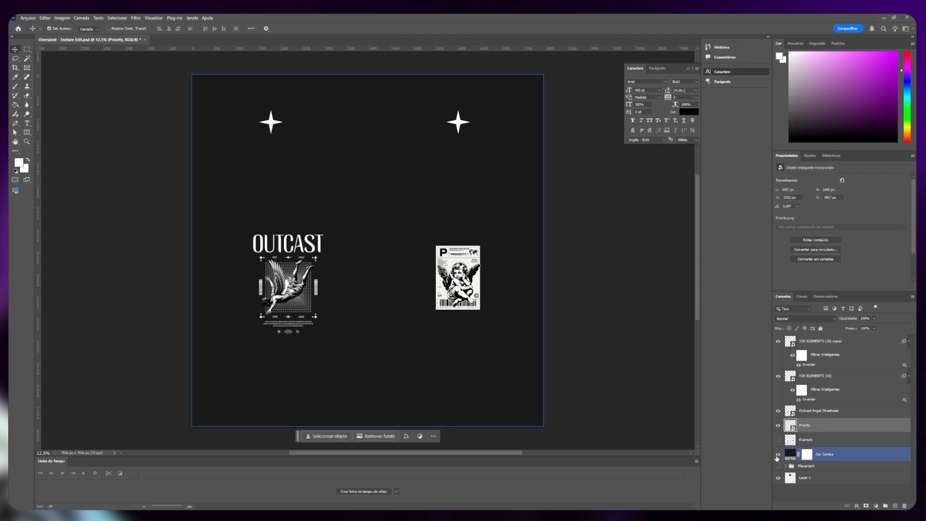
{"action": "left_click", "coordinate": [777, 455]}
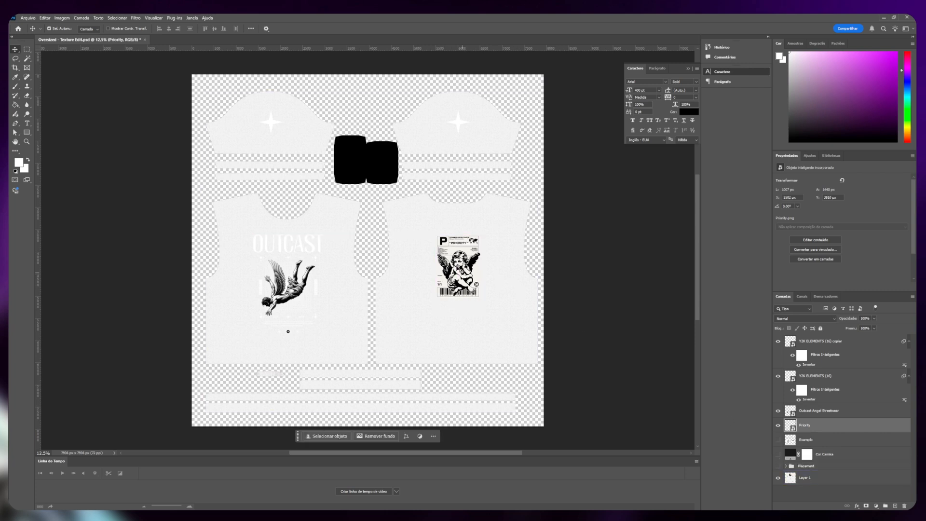
{"action": "left_click_drag", "start_coordinate": [463, 262], "coordinate": [463, 236]}
{"action": "left_click", "coordinate": [284, 304]}
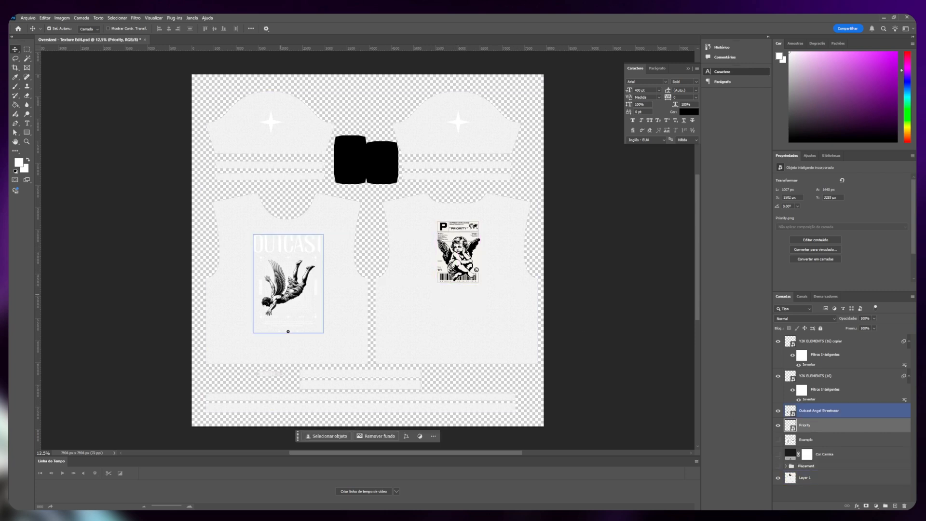
Shrink the Y2K ELEMENTS (16) star to about 253 px and replace the other sleeve's star with a matching copy
{"action": "left_click", "coordinate": [274, 124]}
{"action": "key", "text": "ctrl+t"}
{"action": "left_click_drag", "start_coordinate": [292, 134], "coordinate": [277, 127], "text": "alt"}
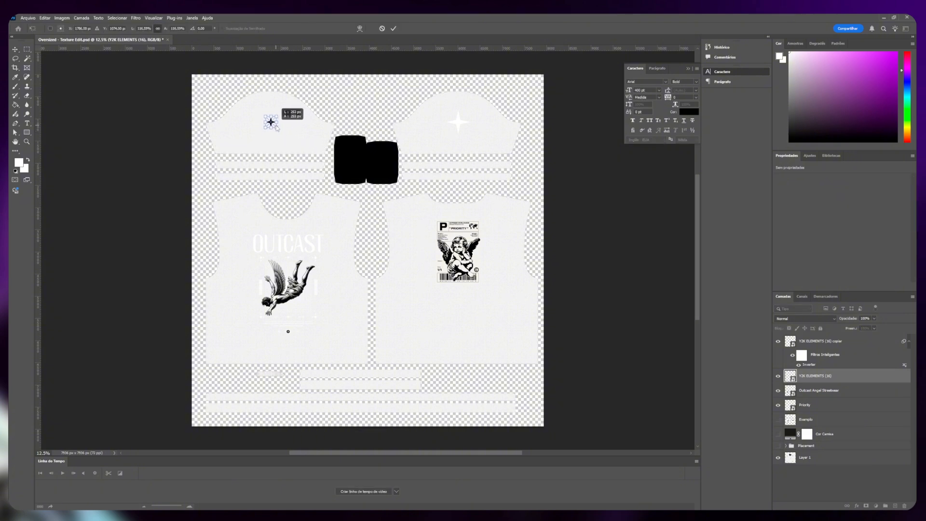
{"action": "key", "text": "Return"}
{"action": "key", "text": "ctrl+i"}
{"action": "left_click", "coordinate": [458, 124]}
{"action": "key", "text": "Delete"}
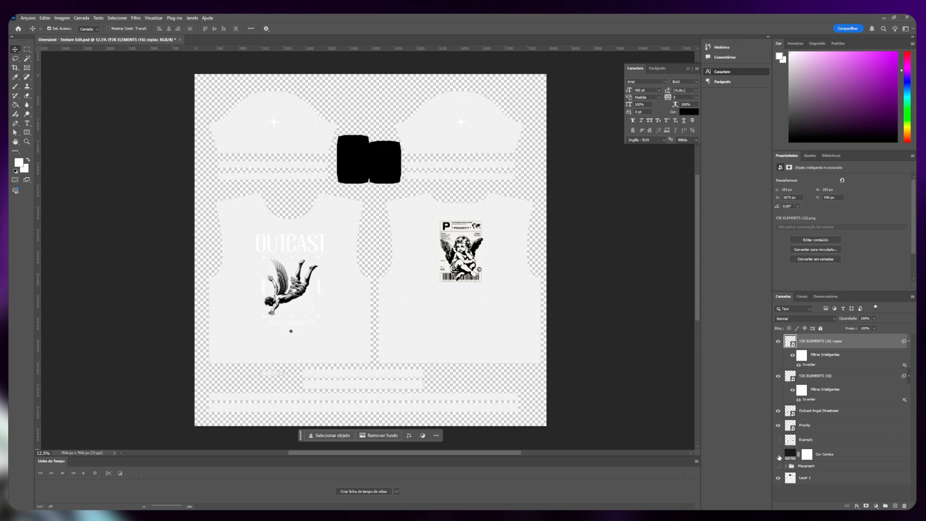
Show the Cor Camisa layer again and change its fill colour to dark blue 141028
{"action": "left_click", "coordinate": [778, 455]}
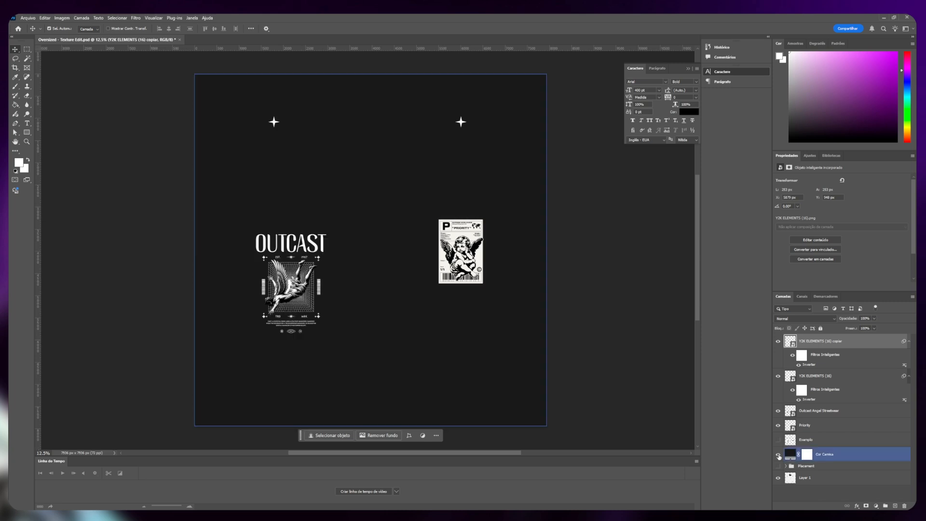
{"action": "left_click", "coordinate": [787, 456]}
{"action": "double_click", "coordinate": [788, 455]}
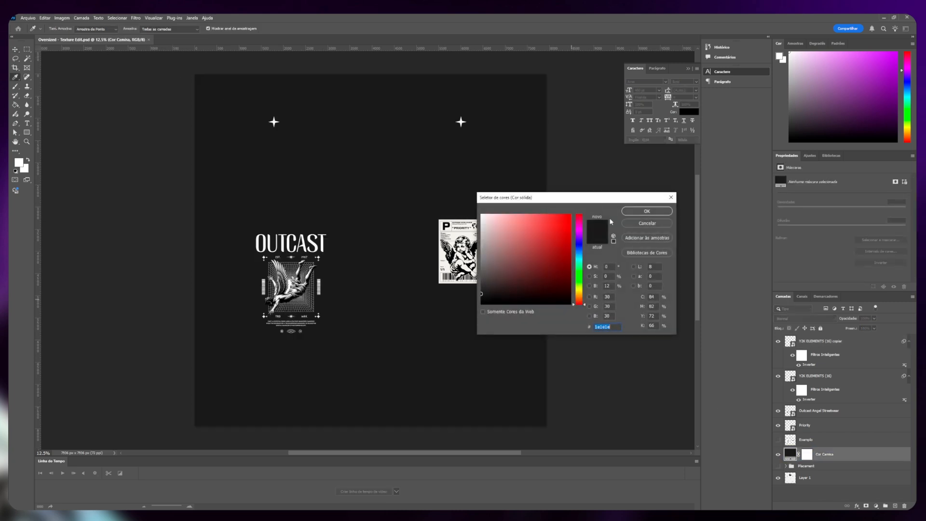
{"action": "left_click_drag", "start_coordinate": [475, 272], "coordinate": [463, 262]}
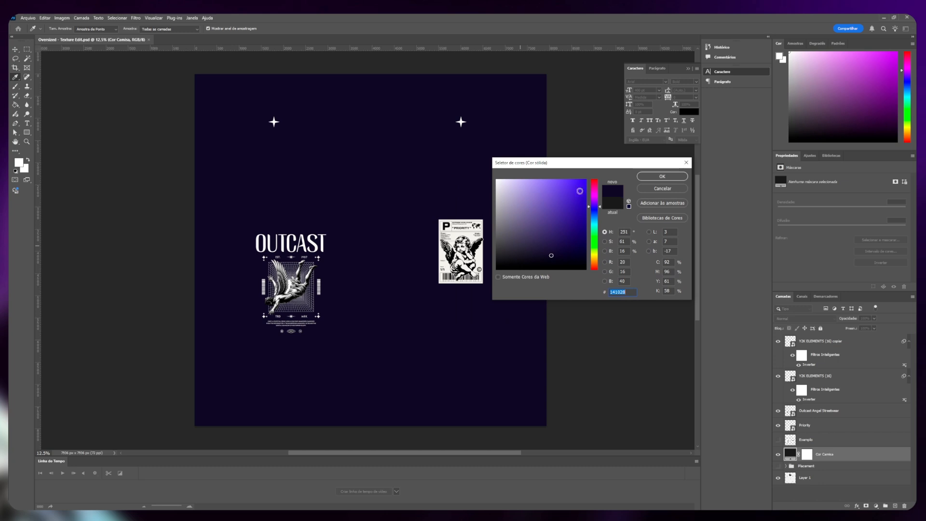
{"action": "left_click", "coordinate": [663, 176]}
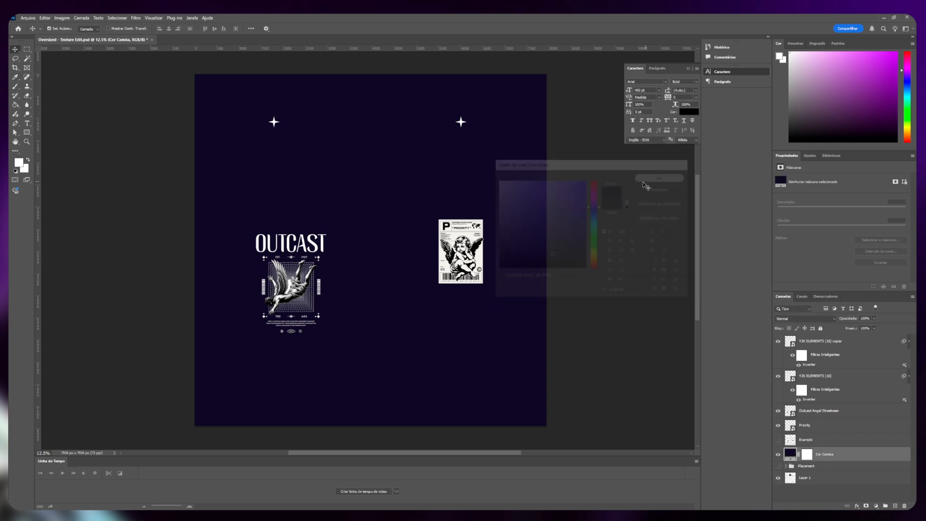
Save the texture file, switch to Blender and refresh the rendered viewport to inspect the dark blue shirt
{"action": "left_click", "coordinate": [27, 18]}
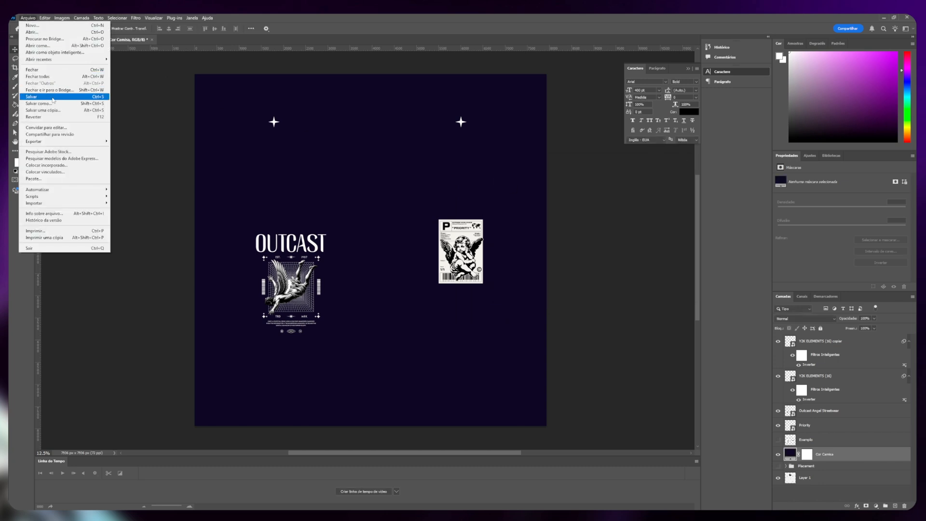
{"action": "left_click", "coordinate": [55, 97]}
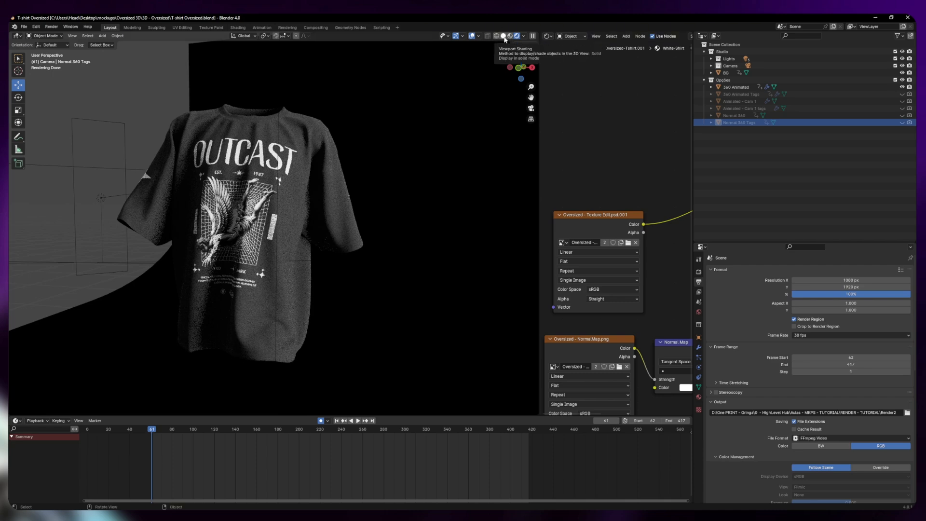
{"action": "left_click", "coordinate": [504, 37]}
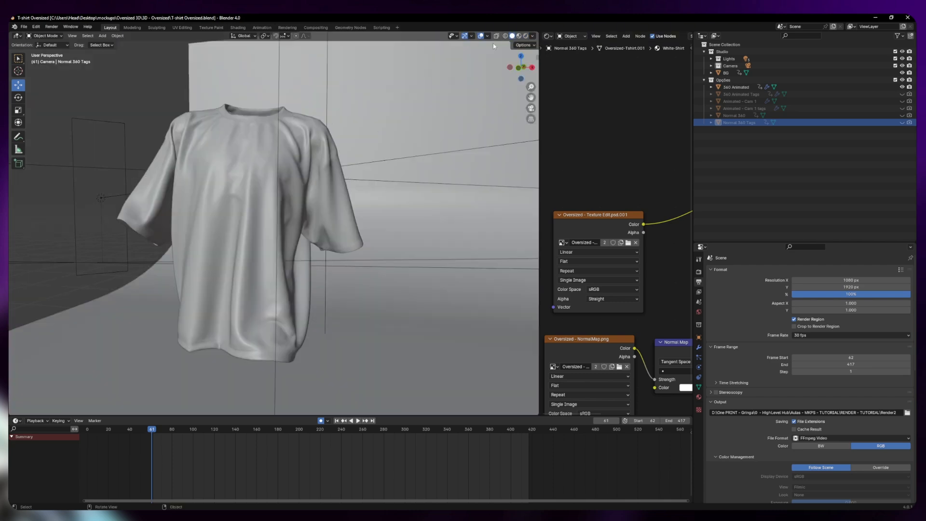
{"action": "left_click", "coordinate": [526, 36]}
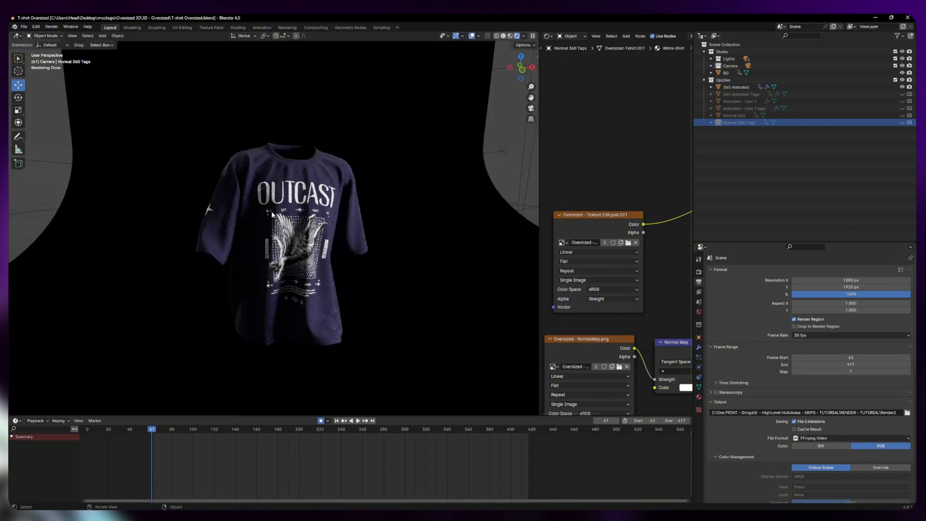
{"action": "middle_click_drag", "start_coordinate": [260, 253], "coordinate": [403, 212]}
{"action": "middle_click_drag", "start_coordinate": [405, 213], "coordinate": [367, 223]}
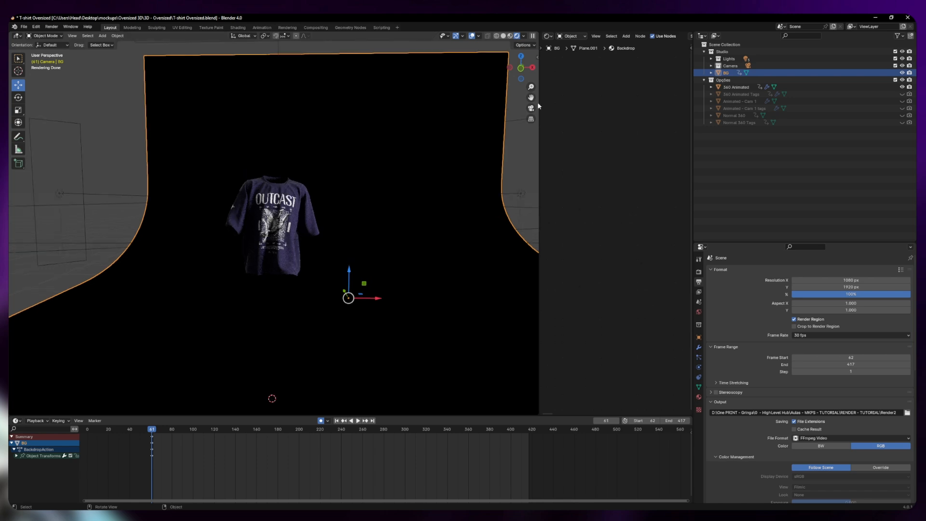
View the scene through the camera and change the BG backdrop material's base colour to white
{"action": "left_click", "coordinate": [531, 109]}
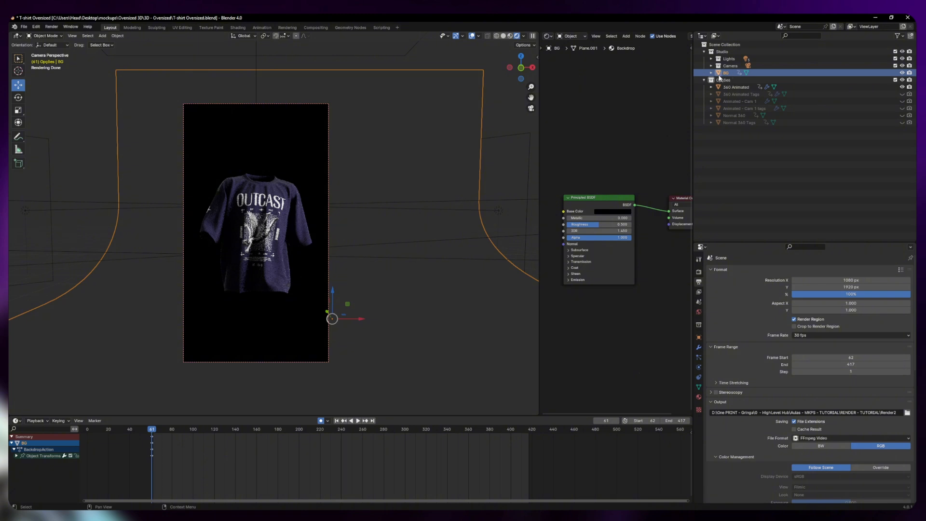
{"action": "left_click", "coordinate": [697, 398]}
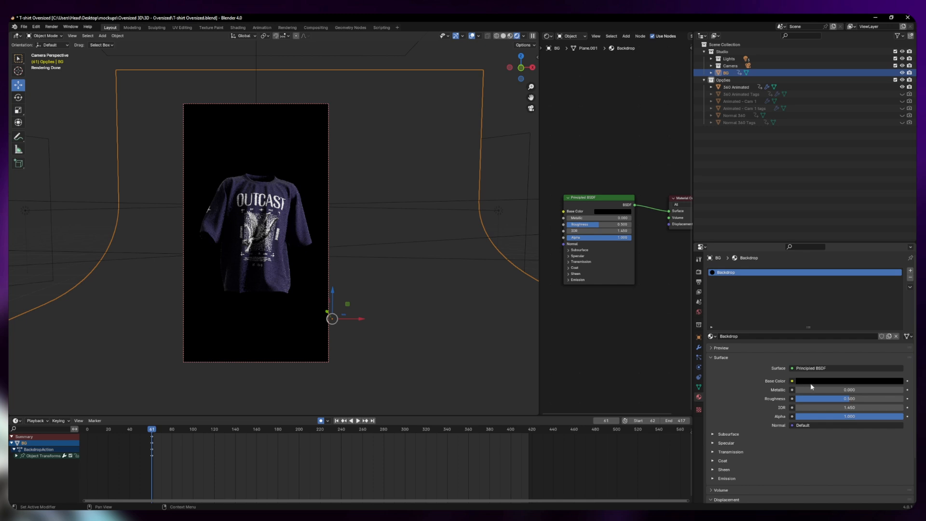
{"action": "left_click", "coordinate": [820, 381]}
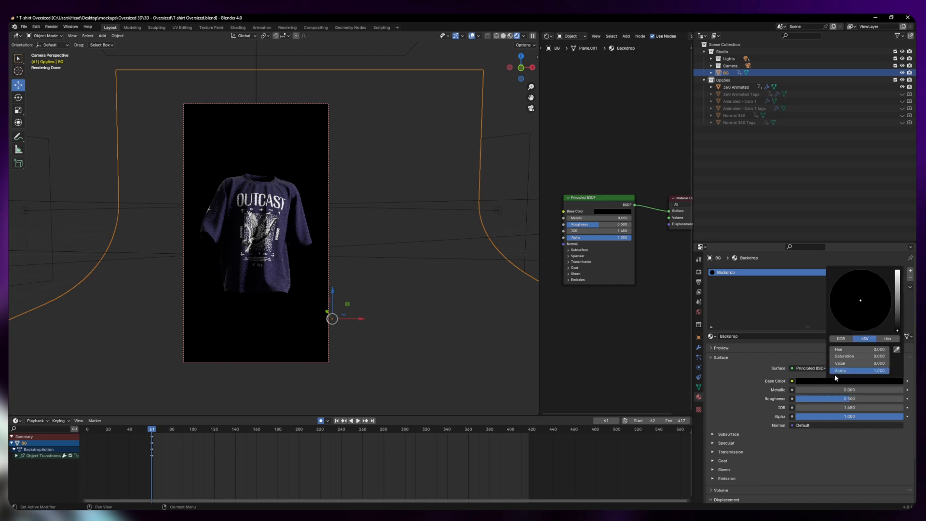
{"action": "left_click_drag", "start_coordinate": [896, 326], "coordinate": [901, 273]}
{"action": "left_click_drag", "start_coordinate": [859, 320], "coordinate": [880, 313]}
{"action": "key", "text": "Escape"}
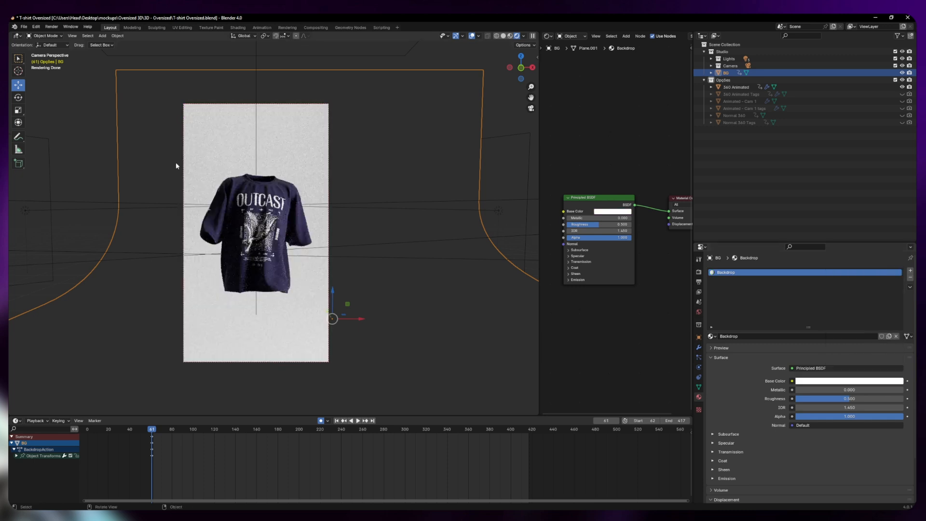
Set the output resolution to 1920 px wide and 1080 px high
{"action": "left_click", "coordinate": [699, 272]}
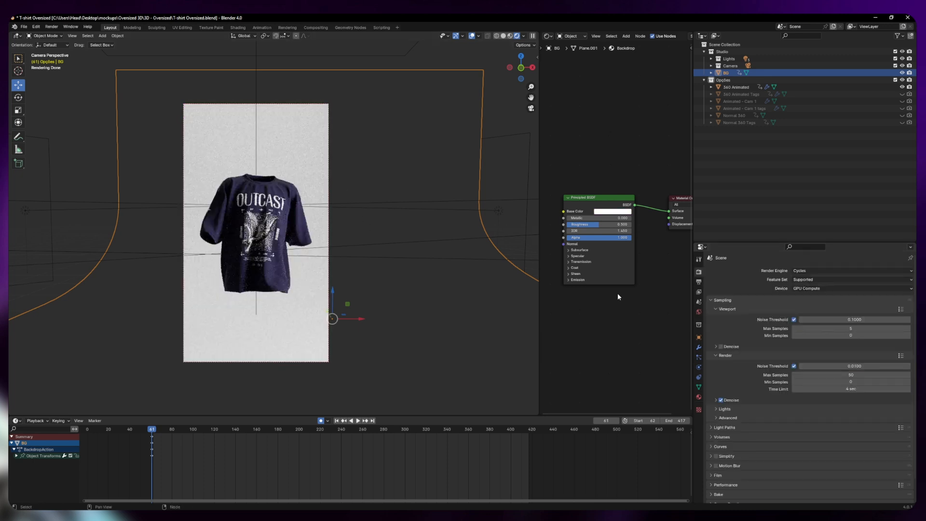
{"action": "left_click", "coordinate": [699, 282]}
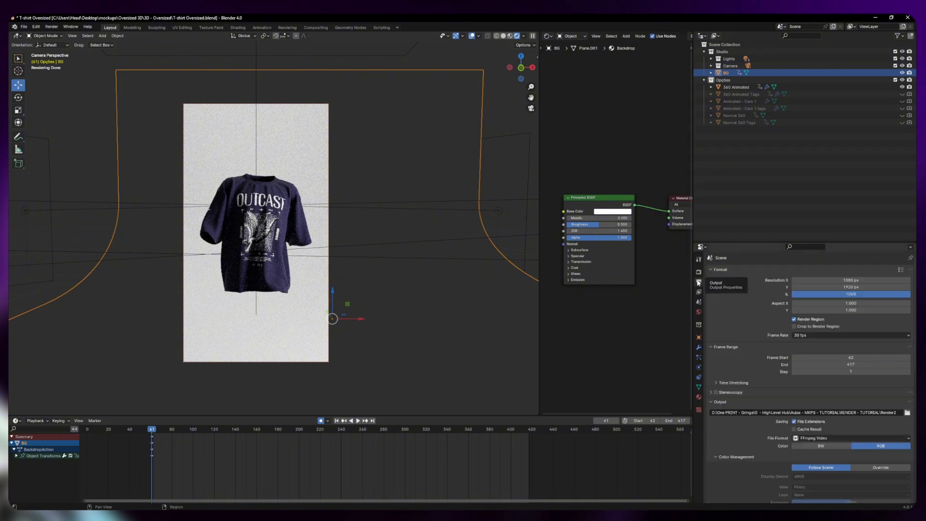
{"action": "left_click", "coordinate": [835, 279]}
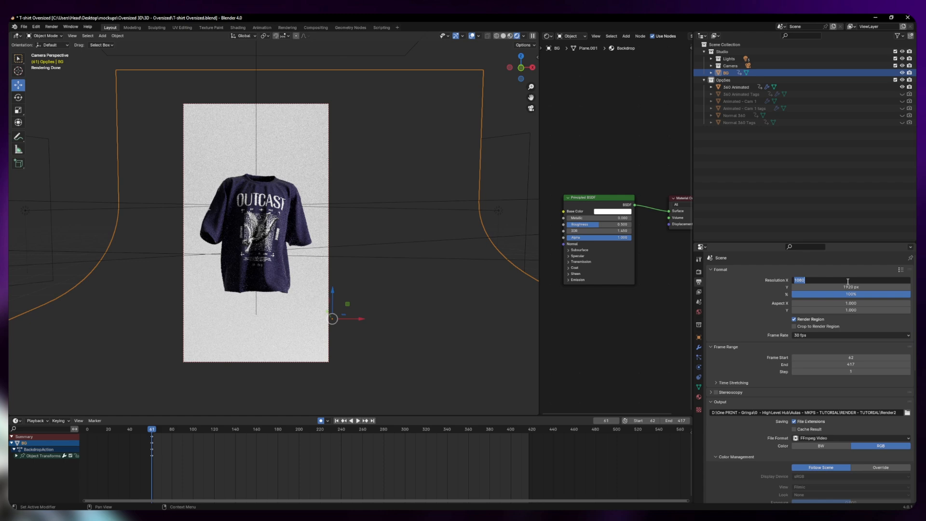
{"action": "key", "text": "Return"}
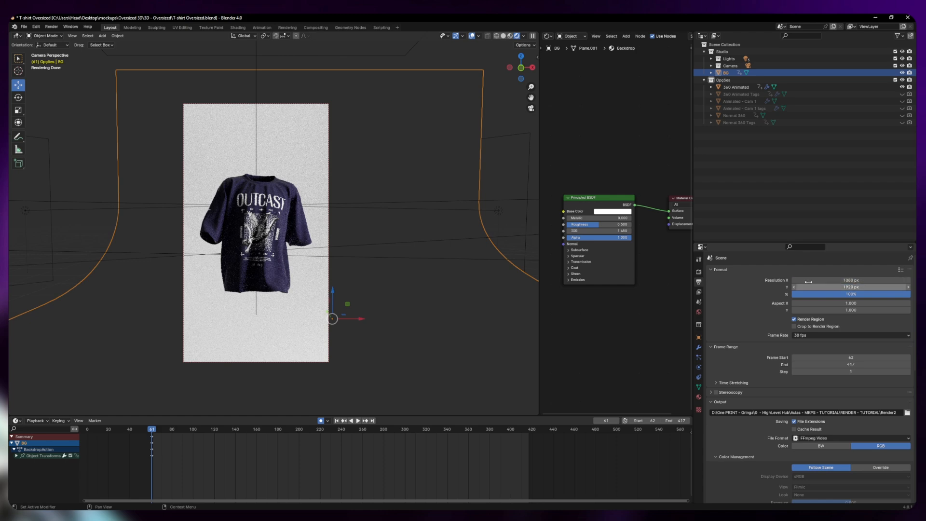
{"action": "left_click", "coordinate": [848, 287]}
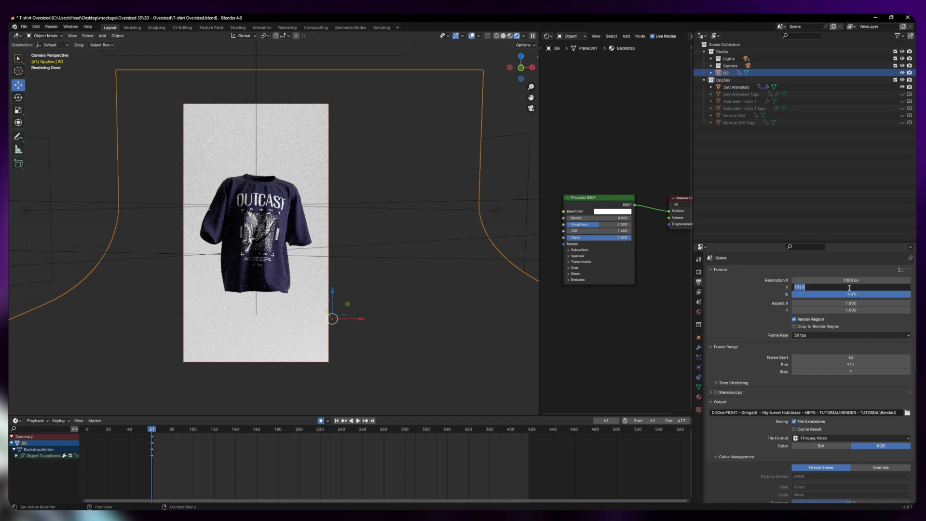
{"action": "type", "text": "1080"}
{"action": "key", "text": "Return"}
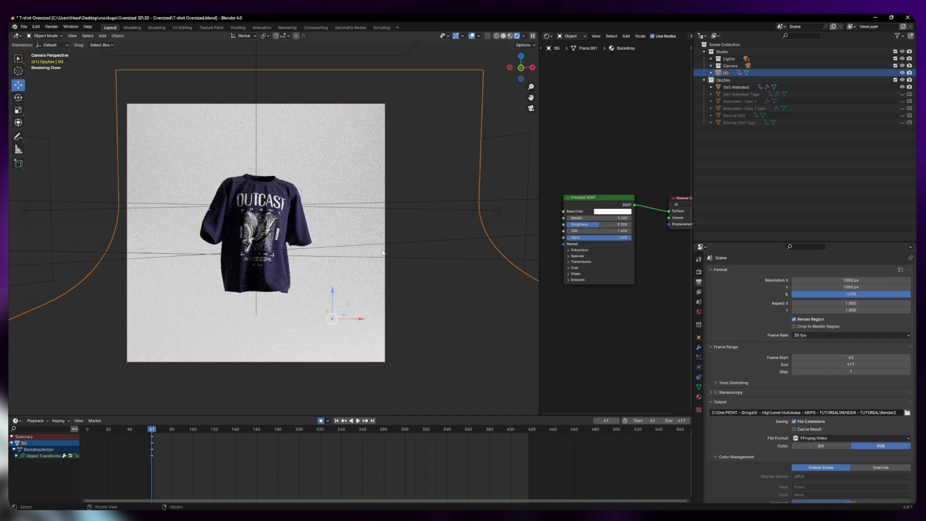
{"action": "left_click", "coordinate": [851, 280]}
{"action": "type", "text": "1920"}
{"action": "key", "text": "Return"}
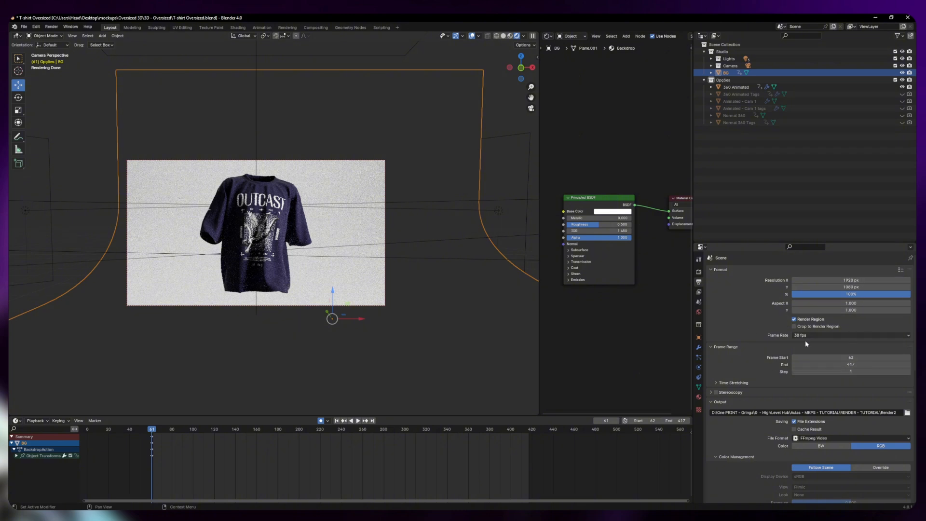
Set the render output file to "Ovesized - 1" in the RENDER - TUTORIAL folder
{"action": "scroll", "coordinate": [730, 348], "scroll_direction": "down", "scroll_amount": 3}
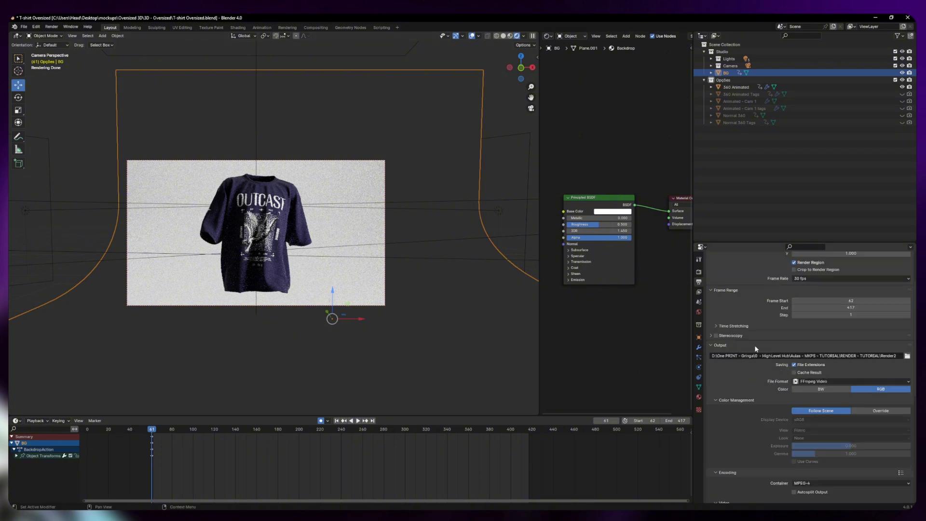
{"action": "left_click", "coordinate": [907, 355]}
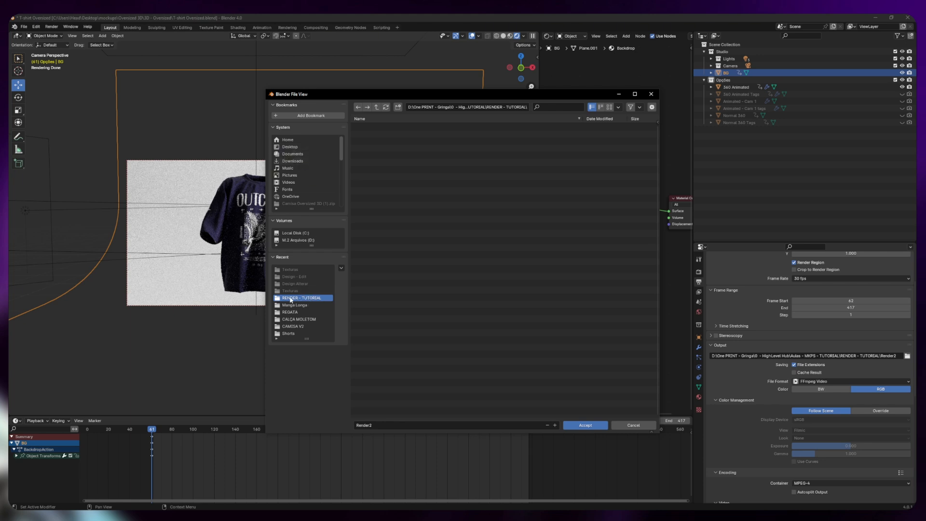
{"action": "left_click", "coordinate": [388, 425]}
{"action": "key", "text": "BackSpace"}
{"action": "type", "text": "Ovesized - 1"}
{"action": "left_click", "coordinate": [586, 424]}
{"action": "scroll", "coordinate": [858, 365], "scroll_direction": "down", "scroll_amount": 4}
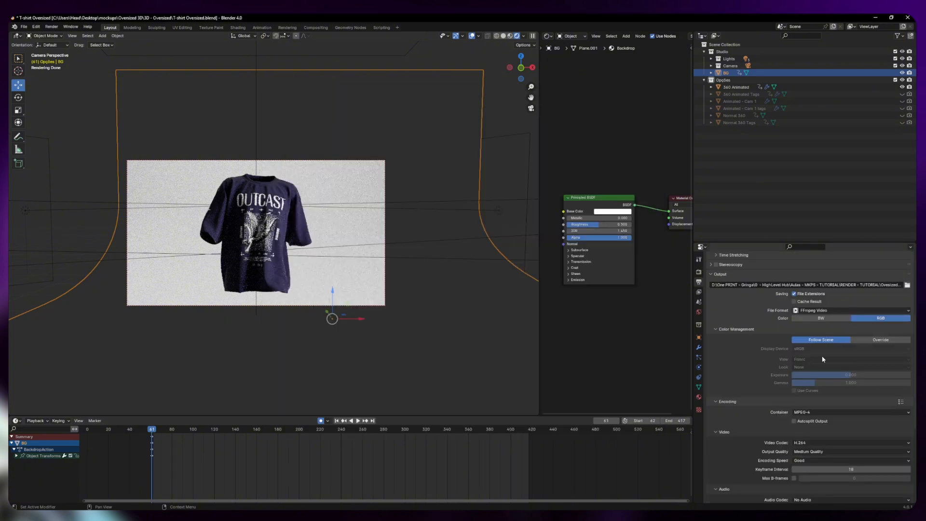
Save the Blender file and render the animation
{"action": "key", "text": "ctrl+s"}
{"action": "left_click", "coordinate": [52, 28]}
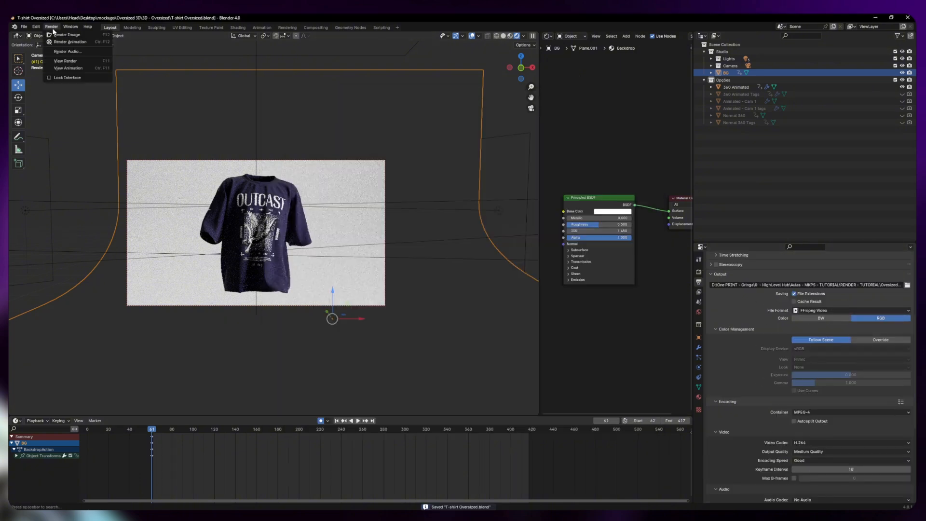
{"action": "left_click", "coordinate": [63, 42]}
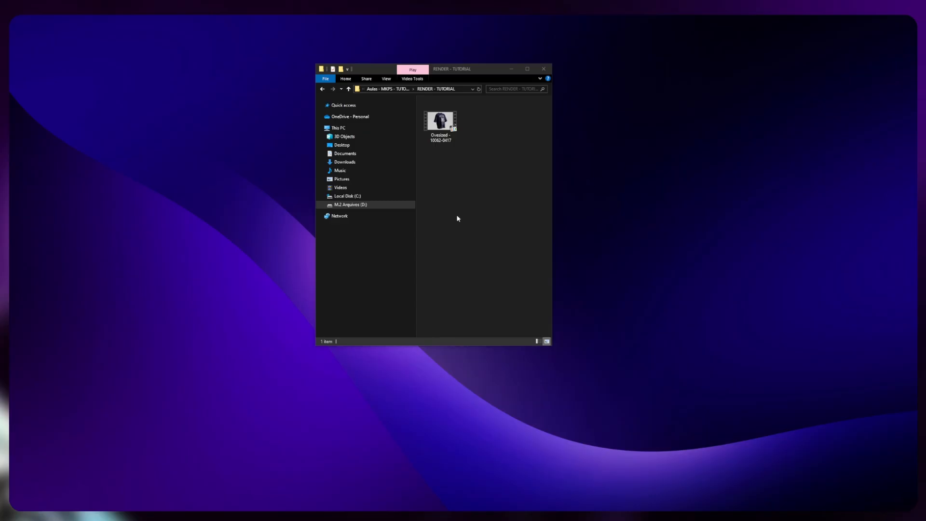
Open the rendered Ovesized video from the RENDER - TUTORIAL folder and skip ahead to review the rotating shirt
{"action": "left_click_drag", "start_coordinate": [487, 73], "coordinate": [449, 112]}
{"action": "left_click_drag", "start_coordinate": [394, 203], "coordinate": [405, 168]}
{"action": "left_click", "coordinate": [445, 211]}
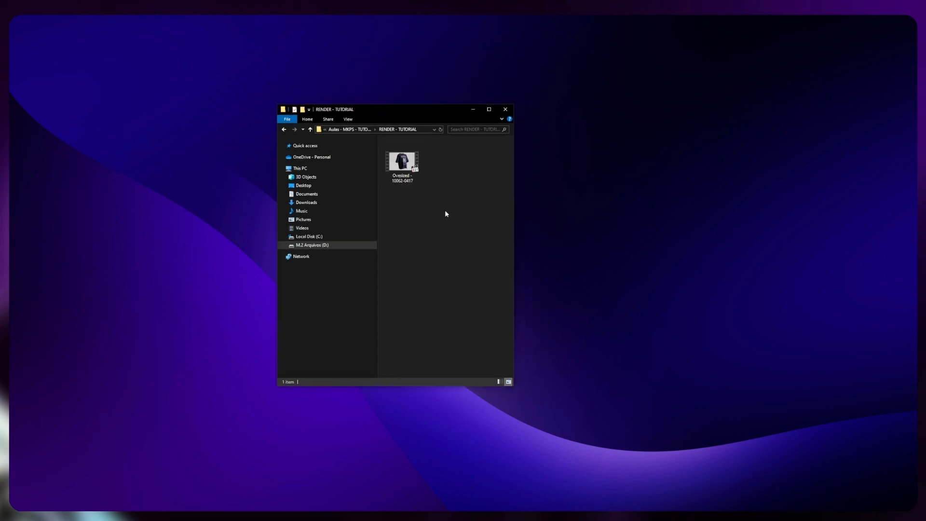
{"action": "right_click", "coordinate": [408, 169]}
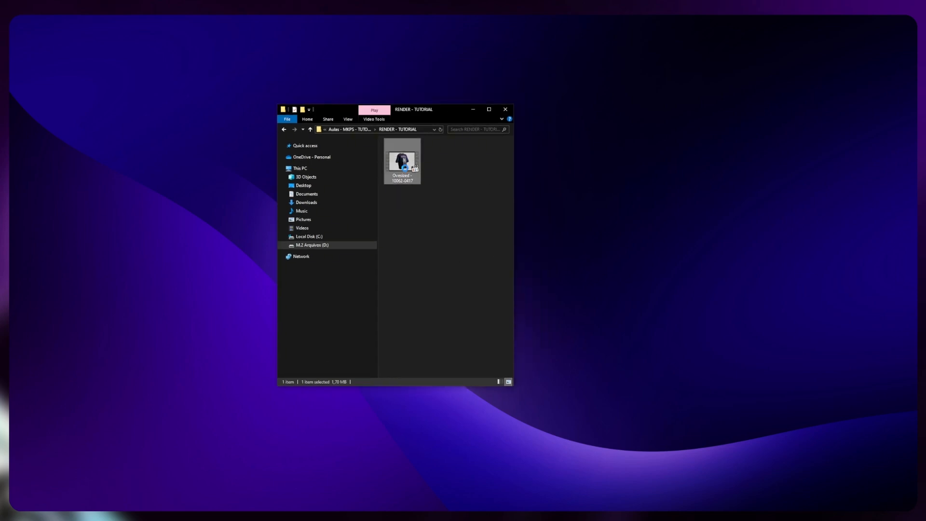
{"action": "left_click", "coordinate": [440, 173]}
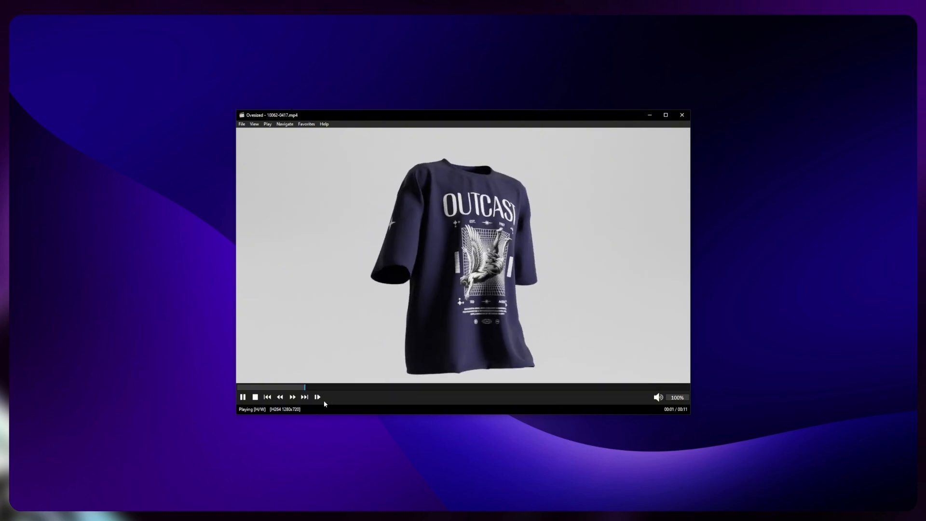
{"action": "left_click", "coordinate": [357, 386]}
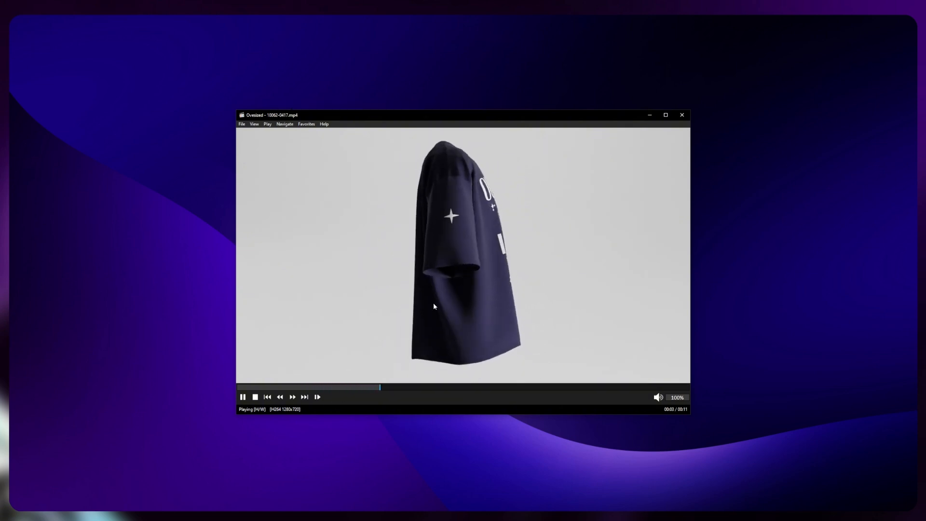